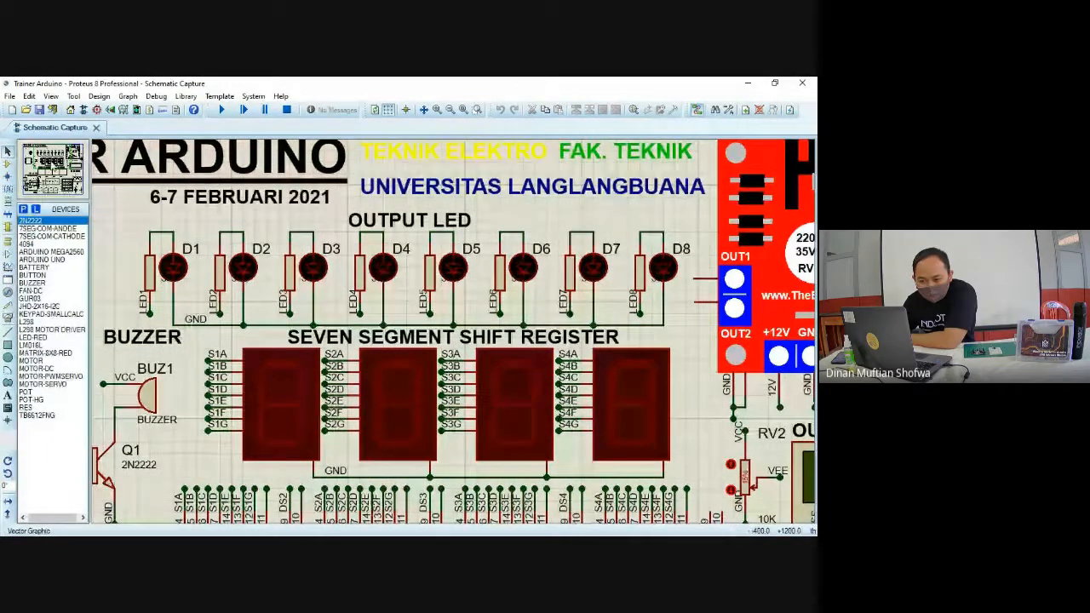
Add the wire label LED1 to the wire on pin 10 of the Arduino Uno
key("F5")
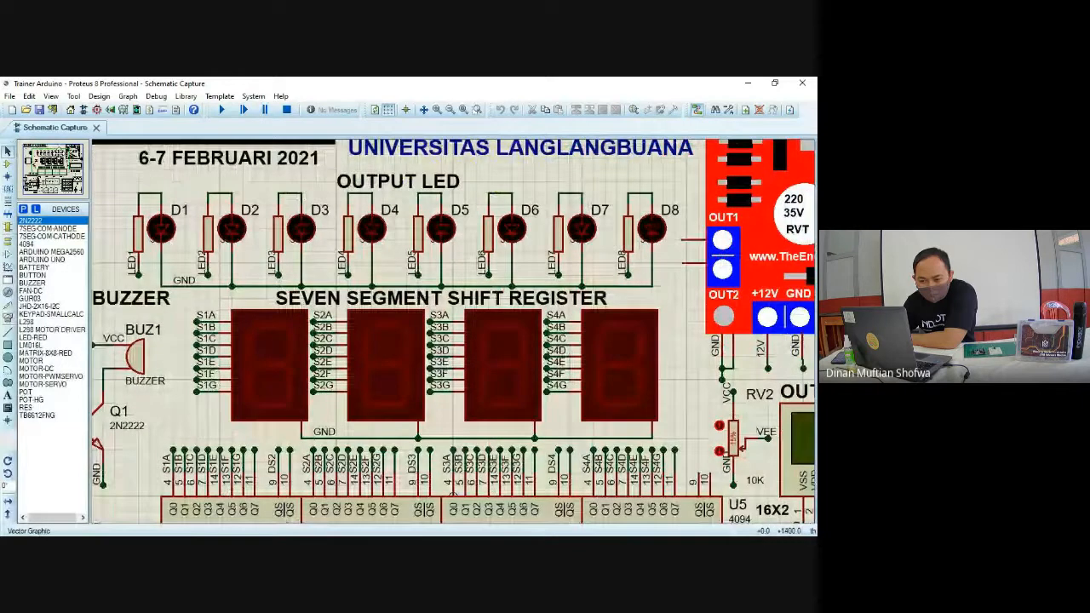
key("F5")
left_click(37, 181)
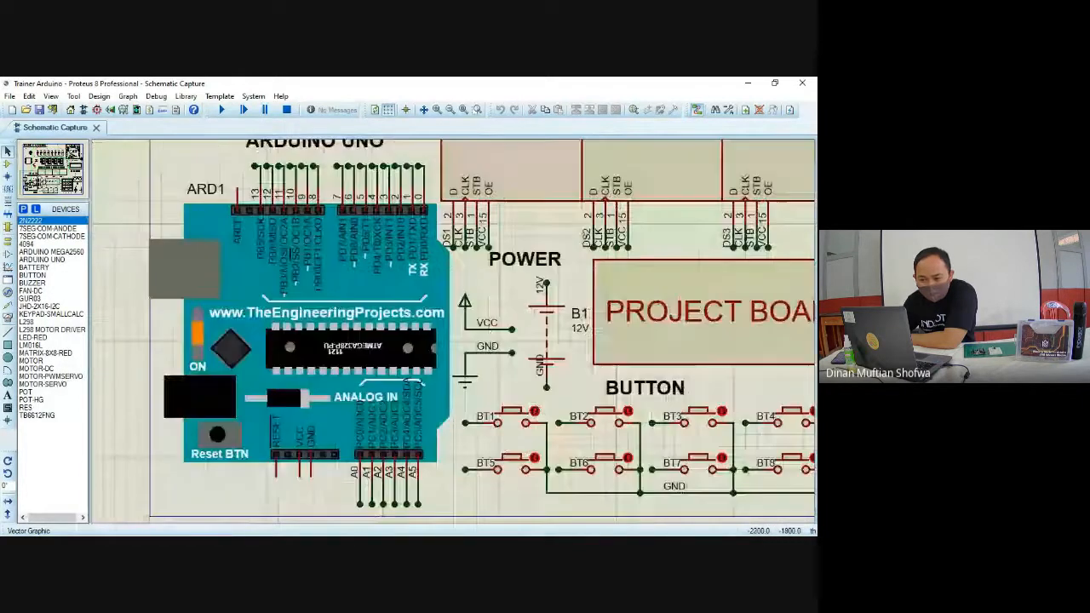
left_click(40, 179)
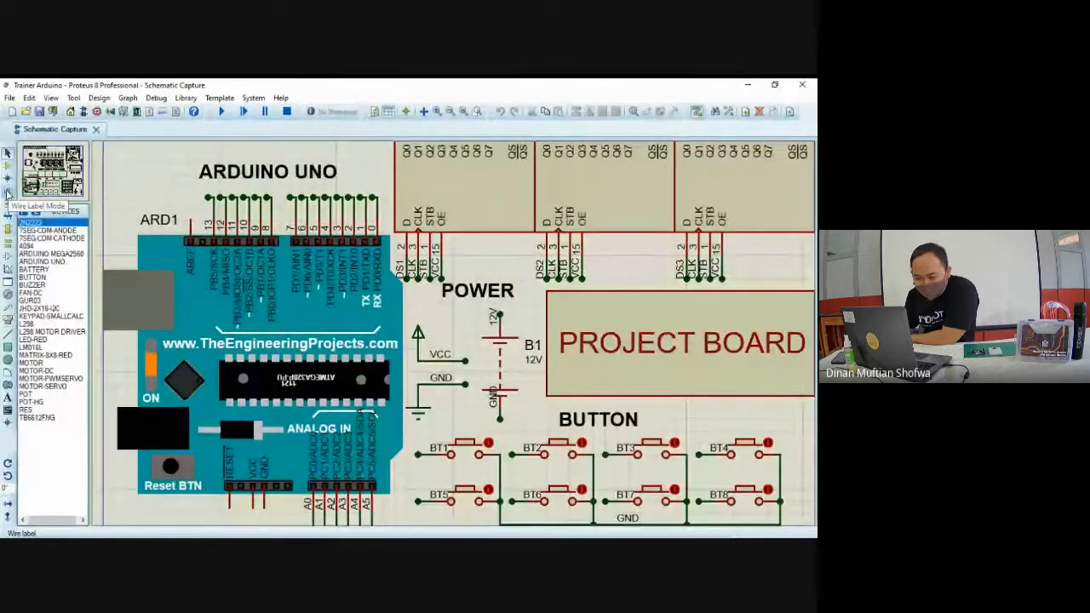
left_click(7, 194)
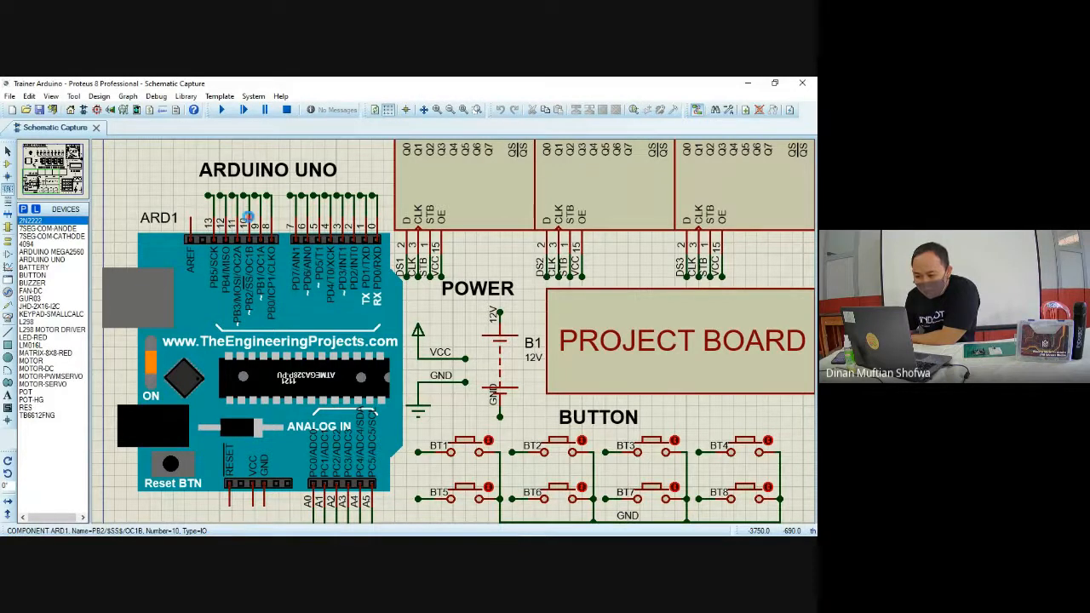
left_click(248, 217)
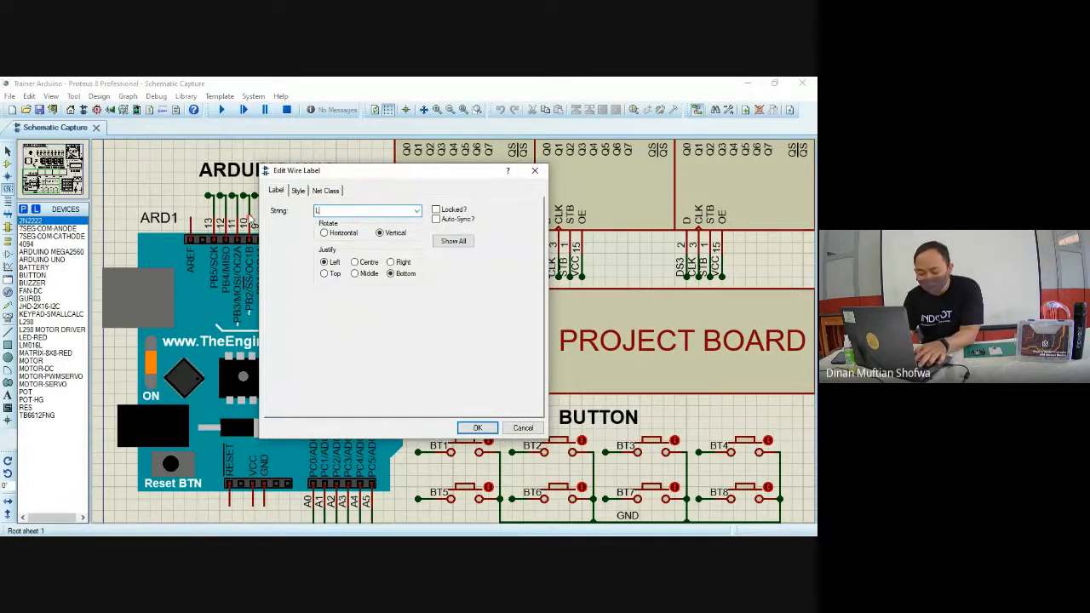
type("LED")
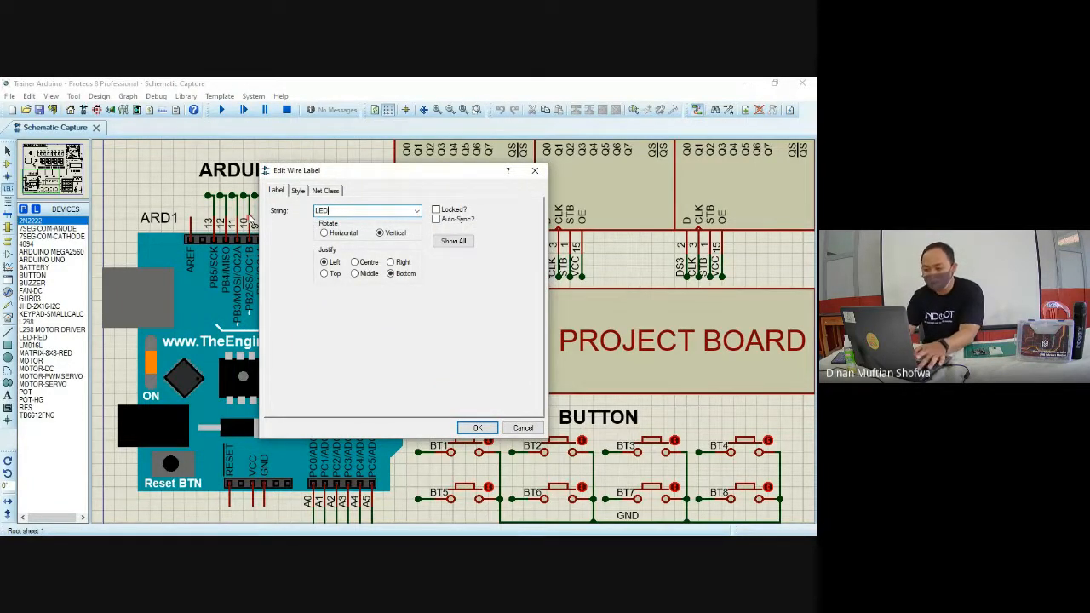
type("1")
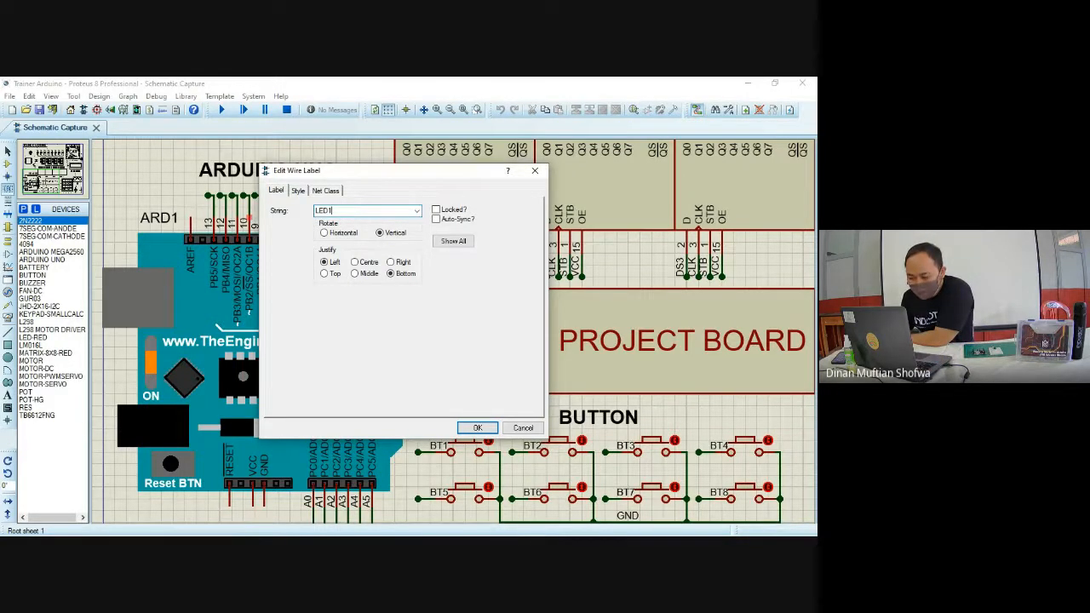
left_click(475, 427)
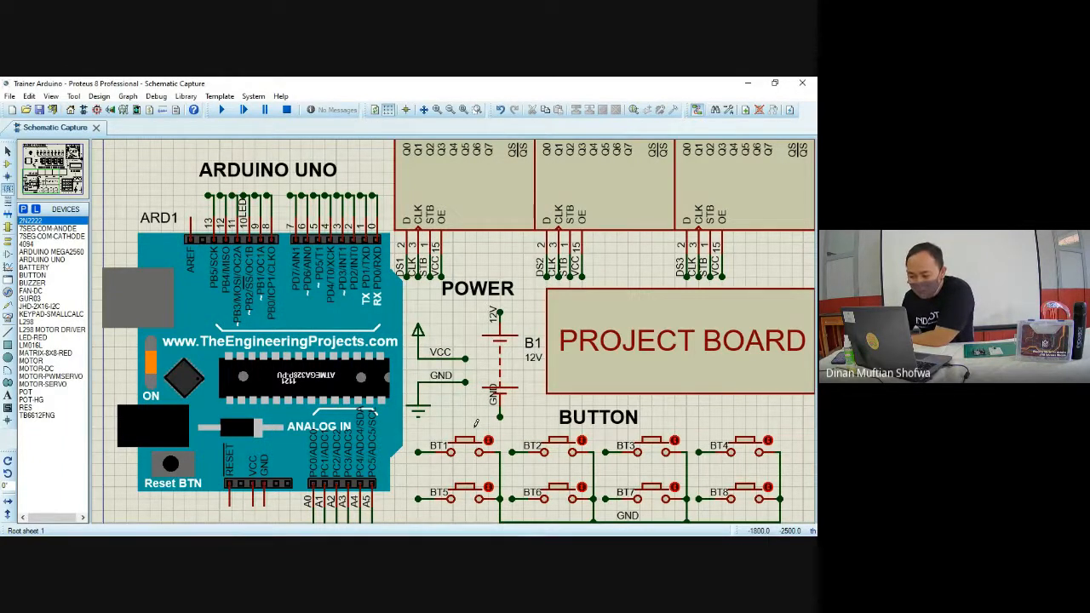
Add the wire label LED2 to the wire on pin 9 of the Arduino Uno
double_click(210, 304)
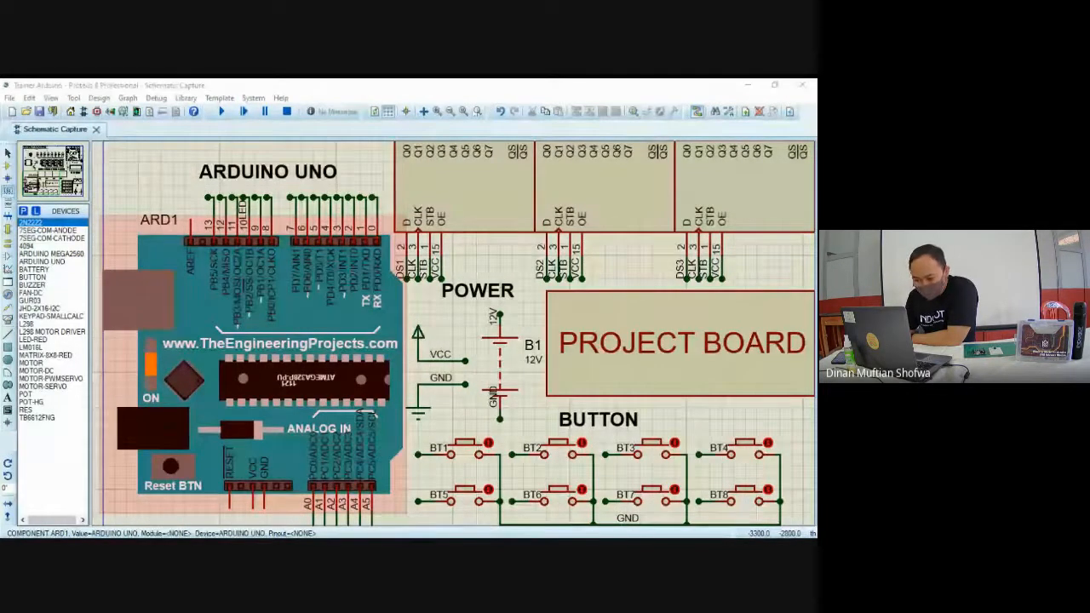
left_click(373, 320)
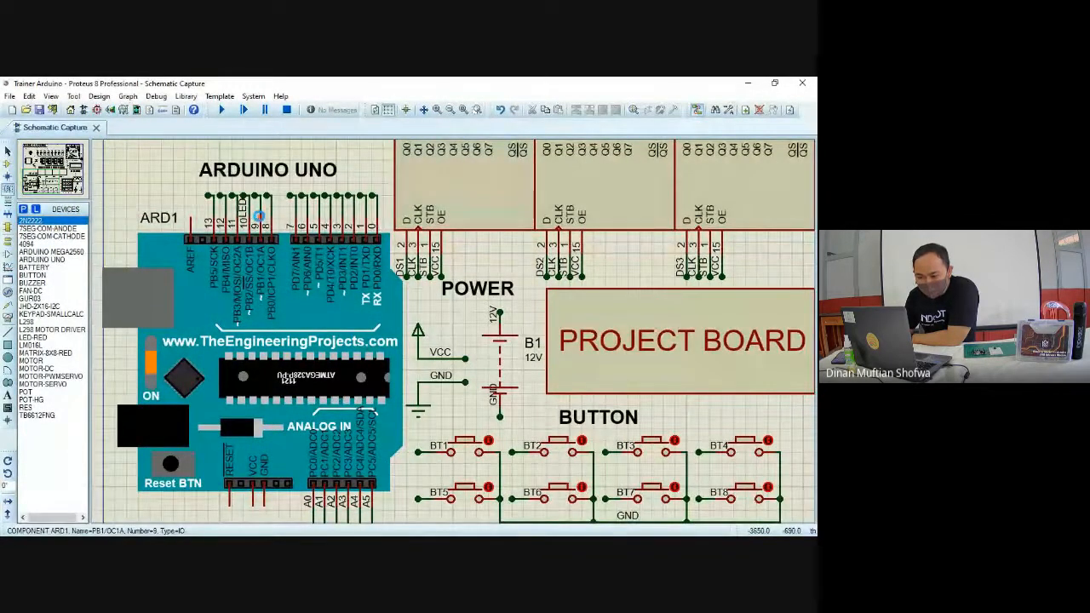
left_click(262, 212)
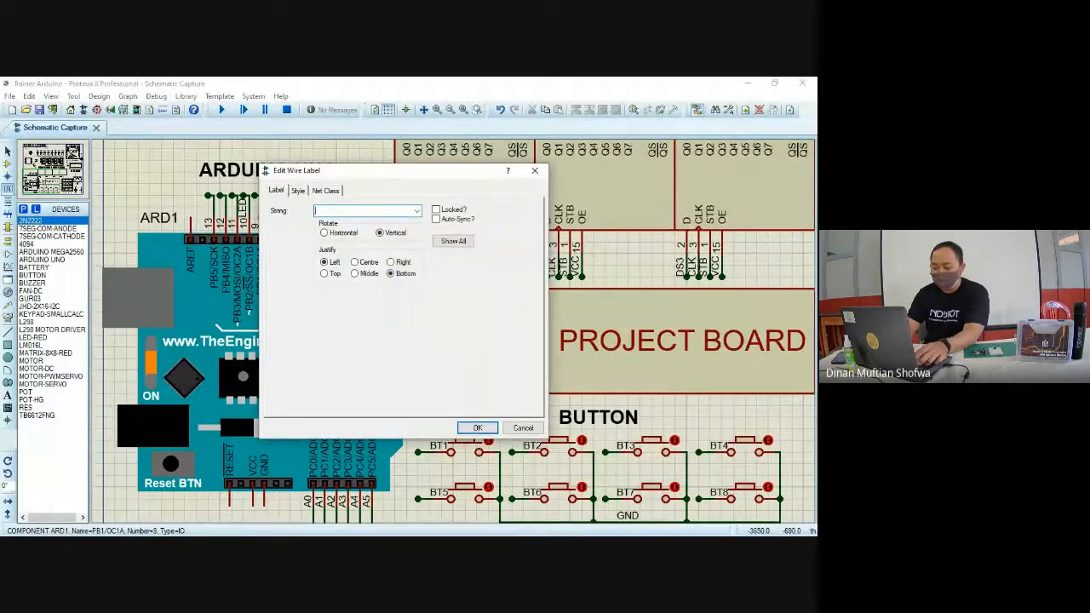
type("LED2")
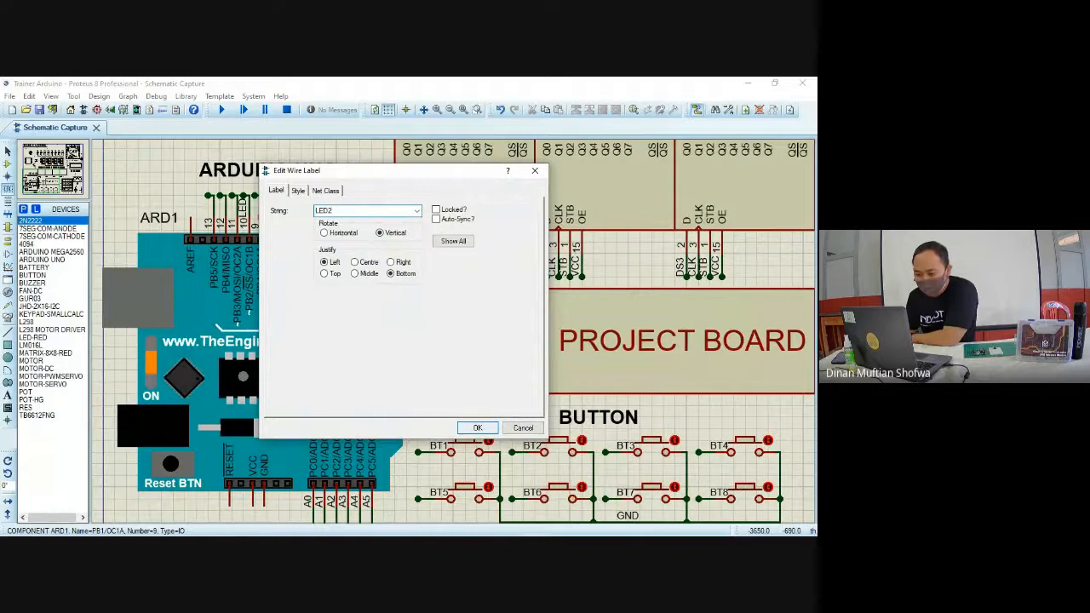
left_click(477, 429)
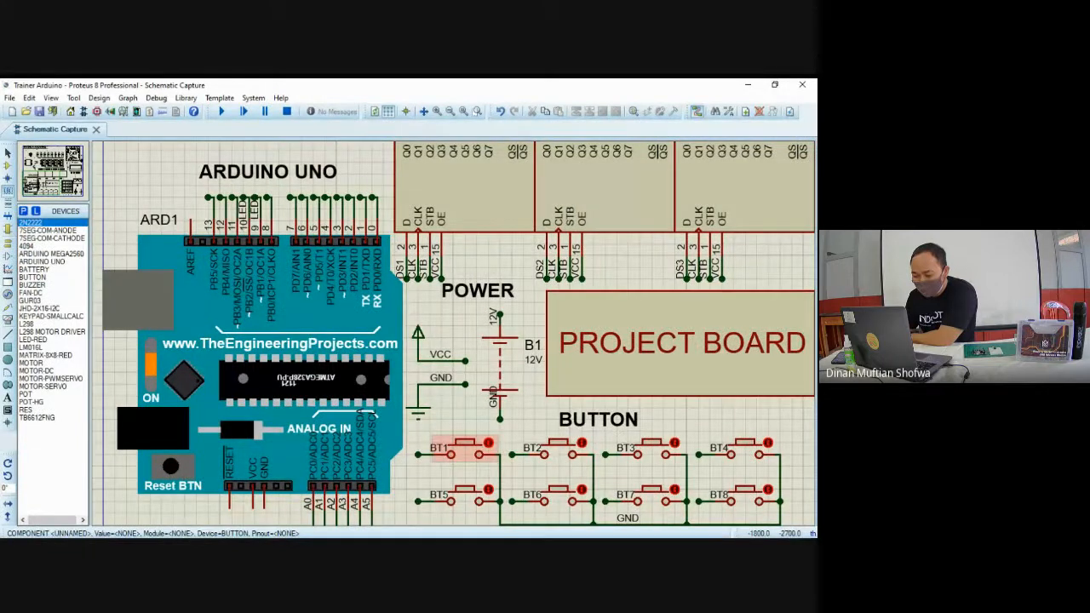
Add the wire label LED3 to the wire on pin 12 of the Arduino Uno
key("alt+Tab")
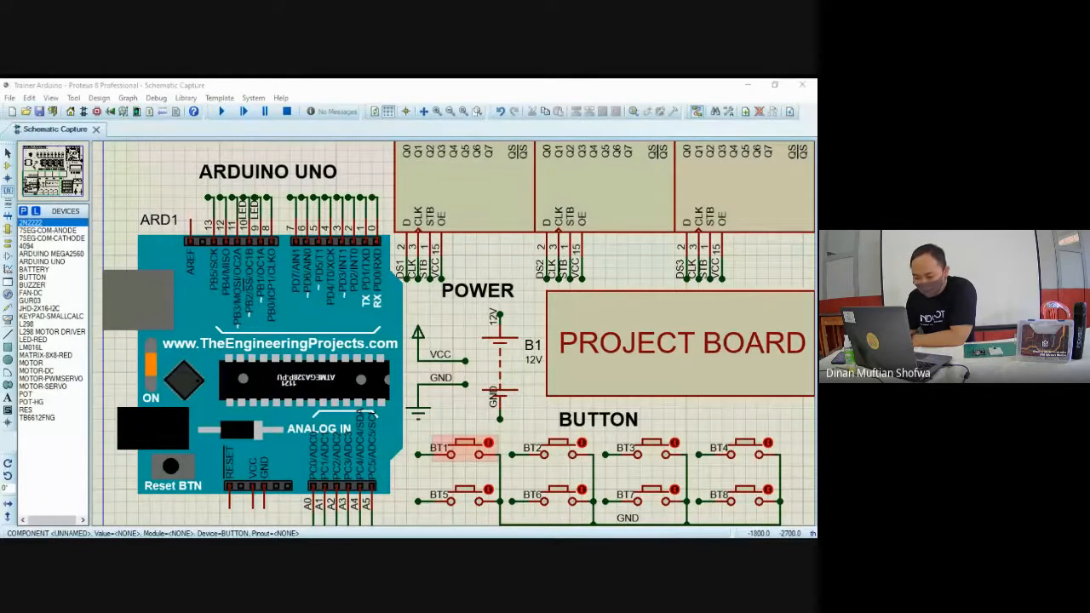
key("alt+Tab")
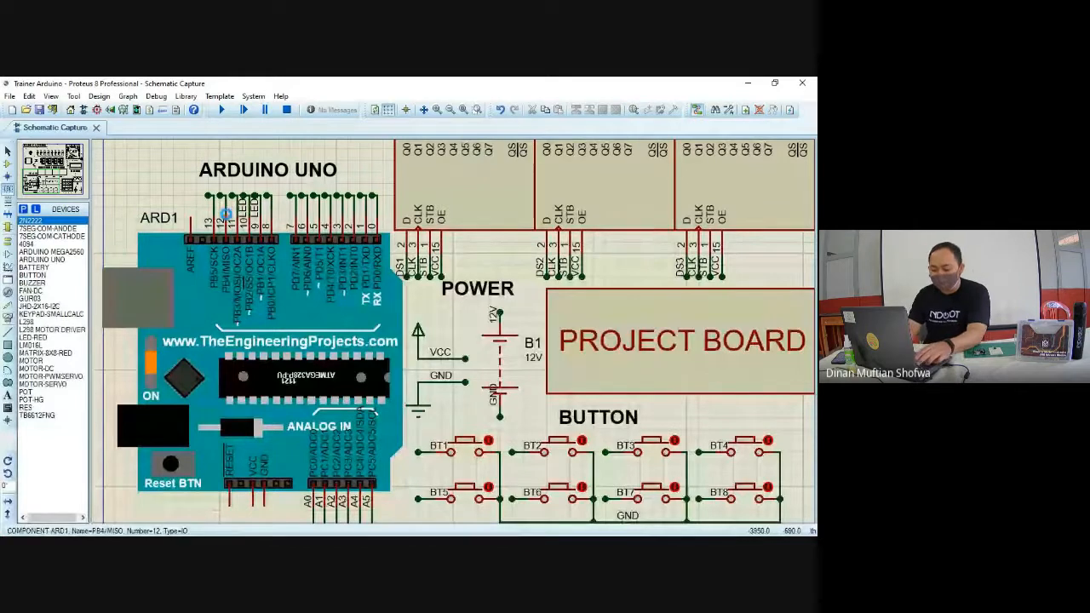
left_click(227, 213)
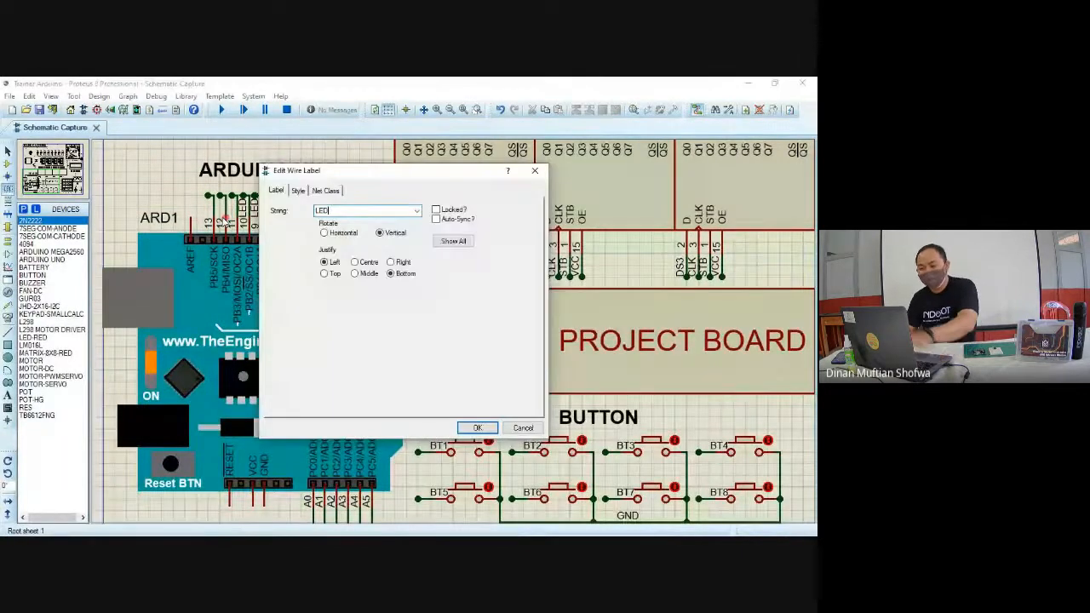
type("3")
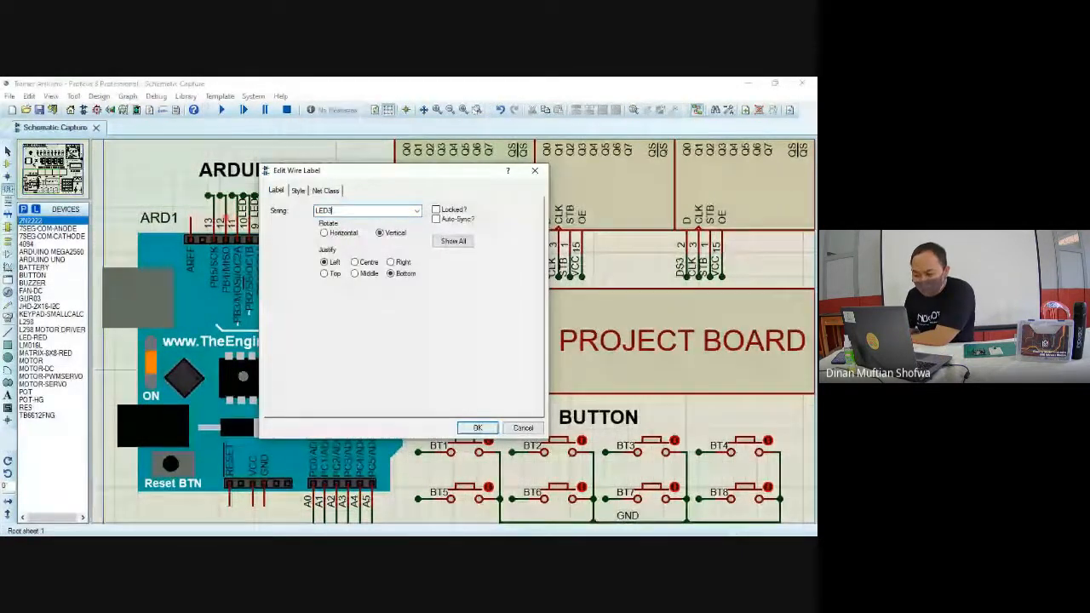
left_click(478, 428)
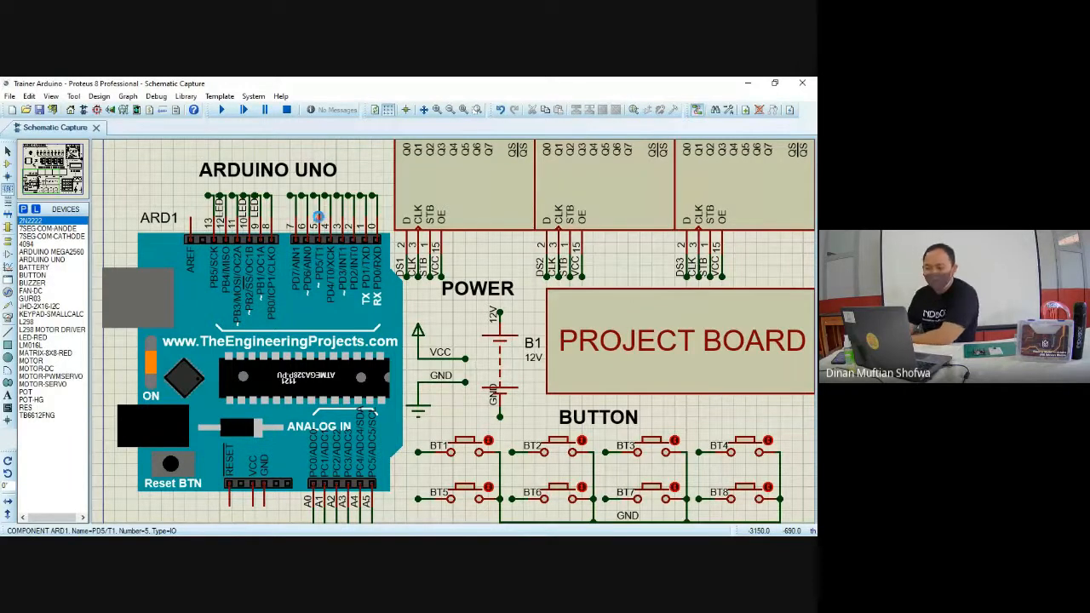
left_click(319, 212)
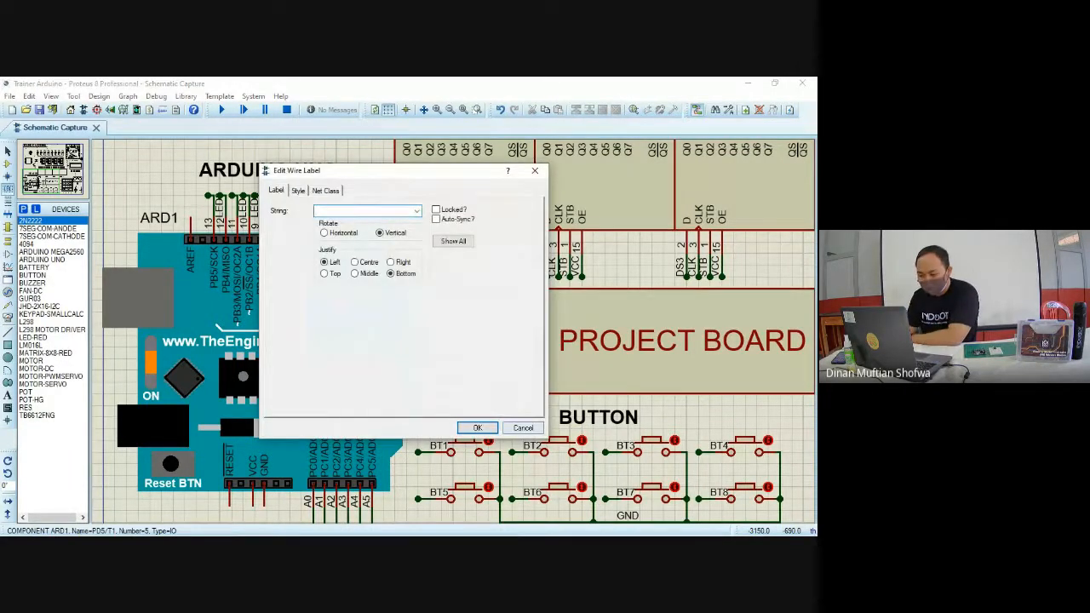
left_click(523, 427)
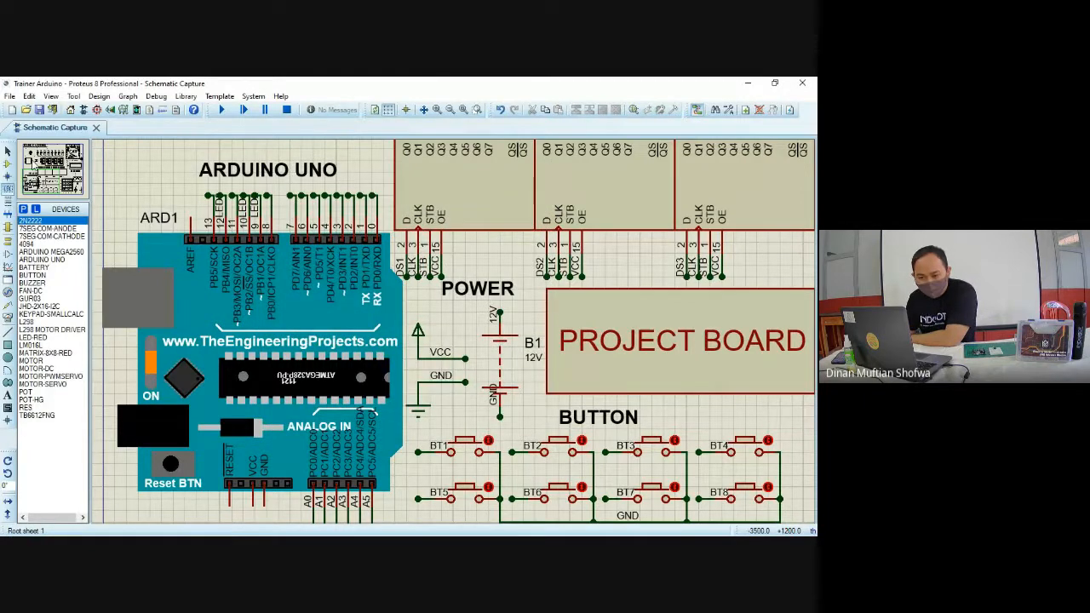
left_click(8, 156)
left_click(58, 183)
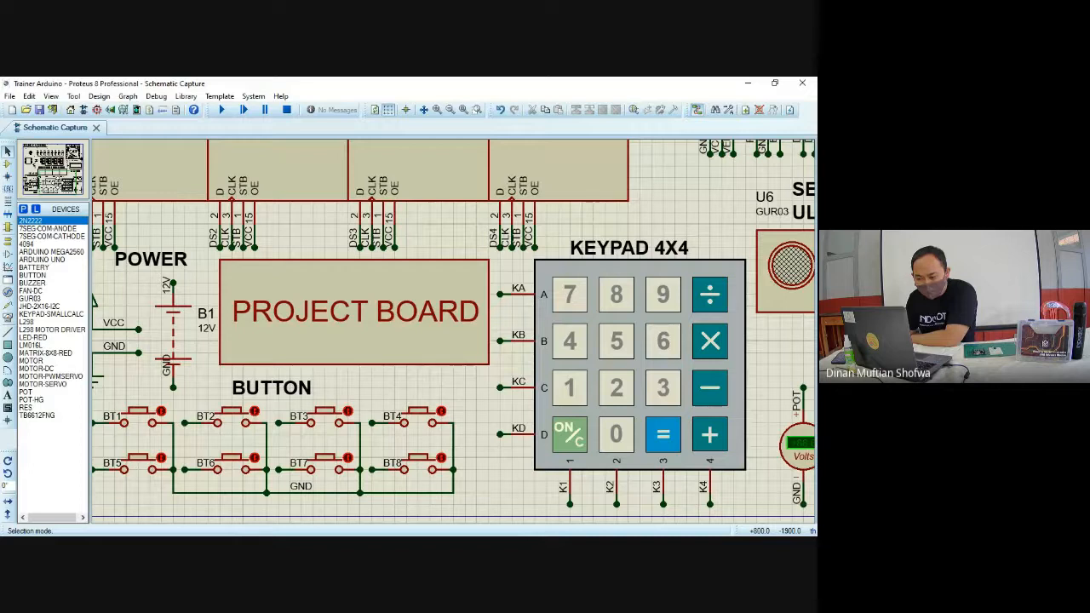
left_click(53, 182)
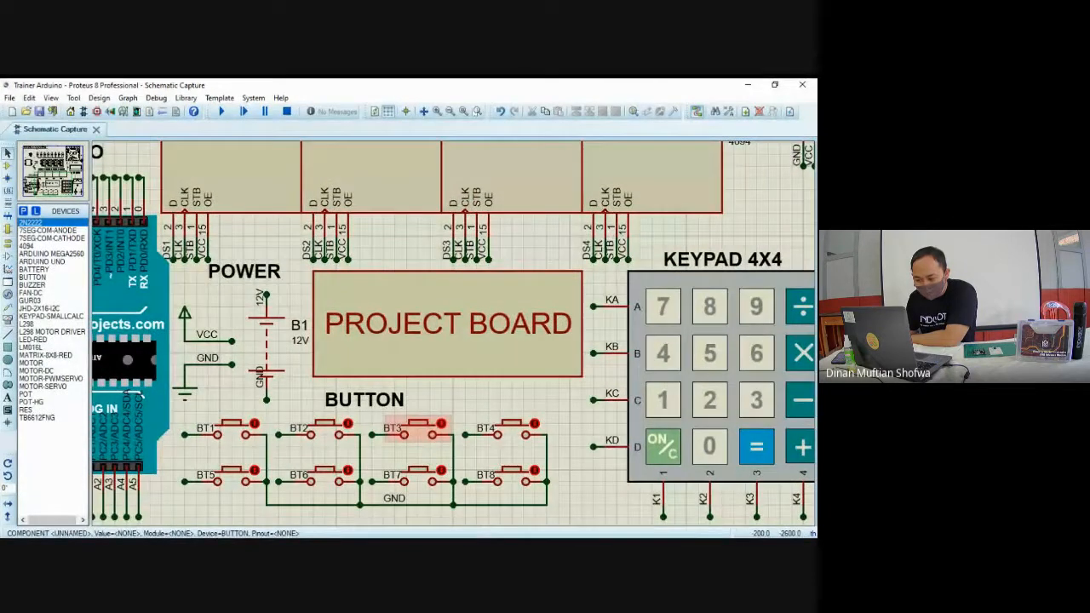
key("alt+Tab")
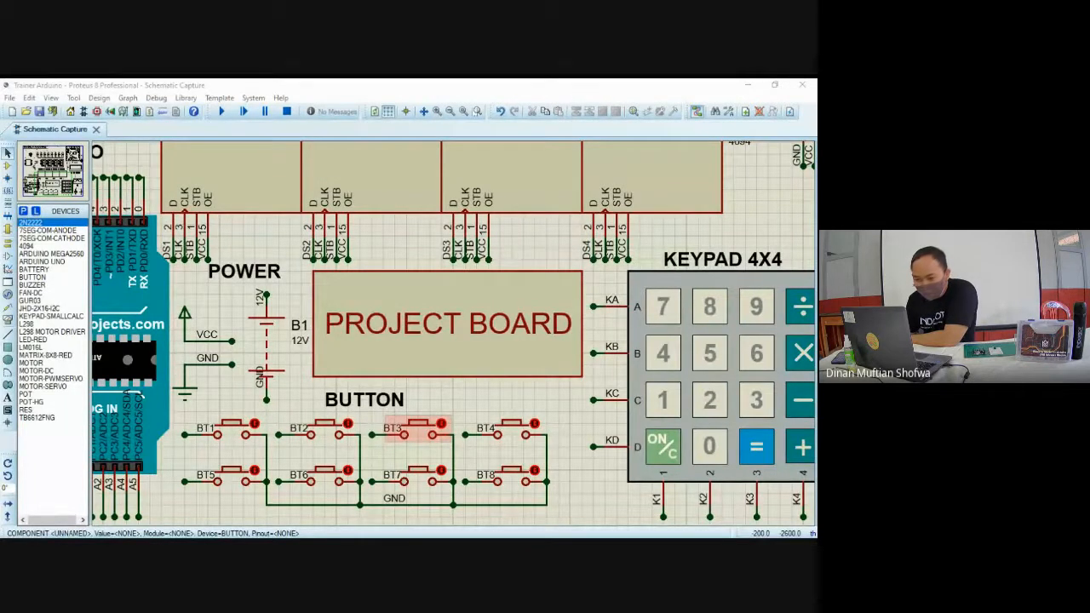
middle_click(313, 259)
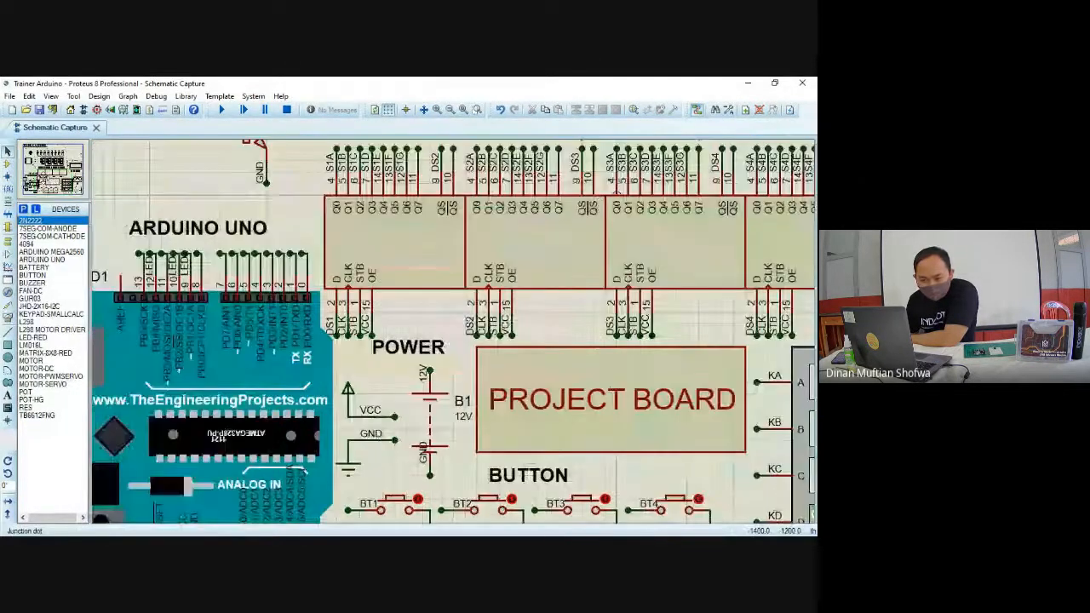
Add the wire label BT1 to the wire on pin 5 of the Arduino Uno
left_click(37, 172)
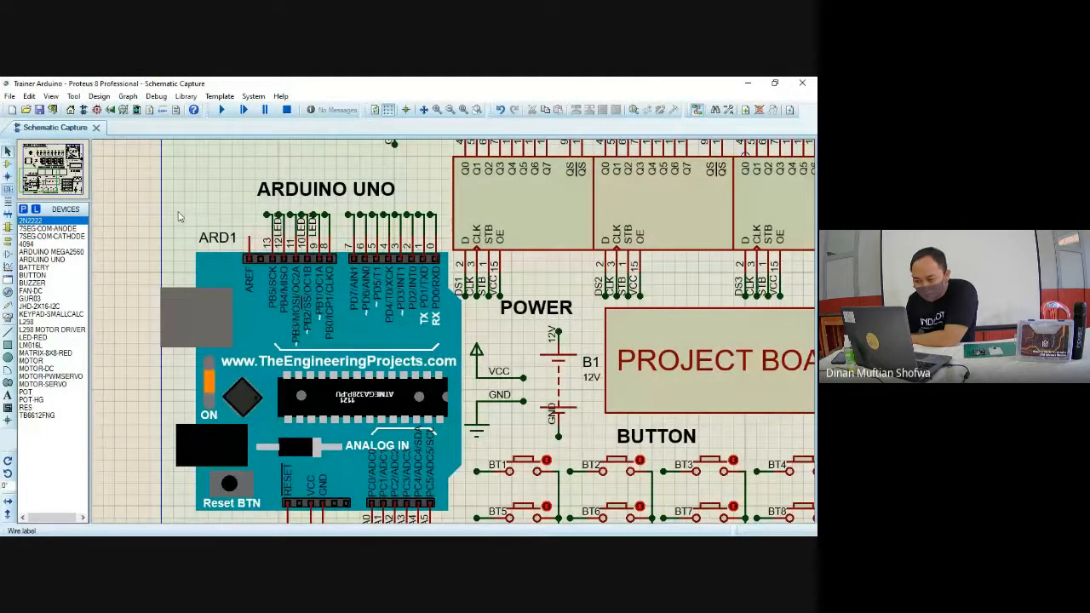
left_click(378, 231)
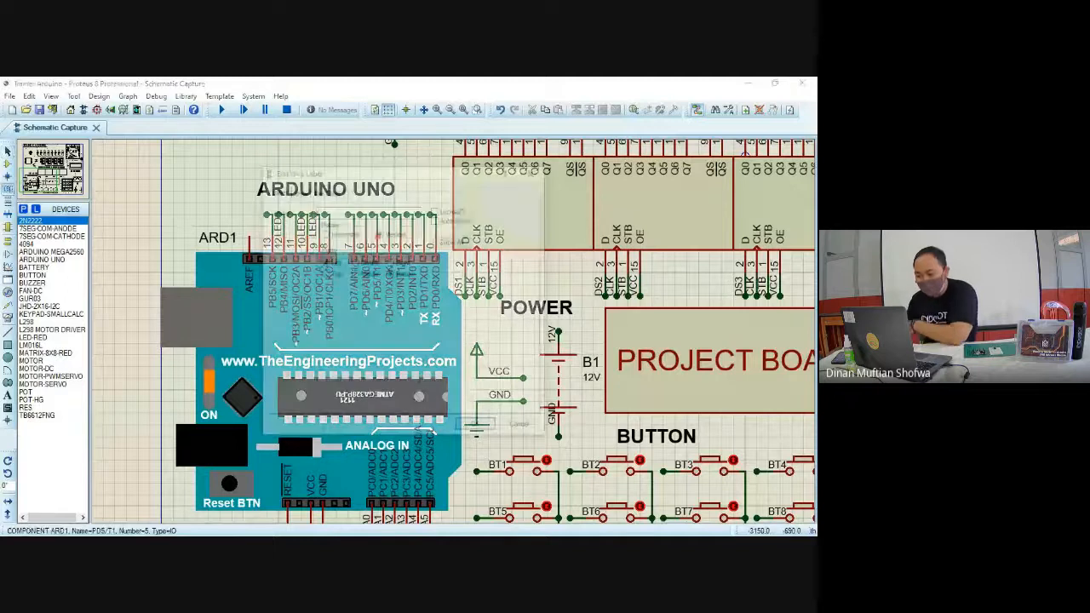
type("B")
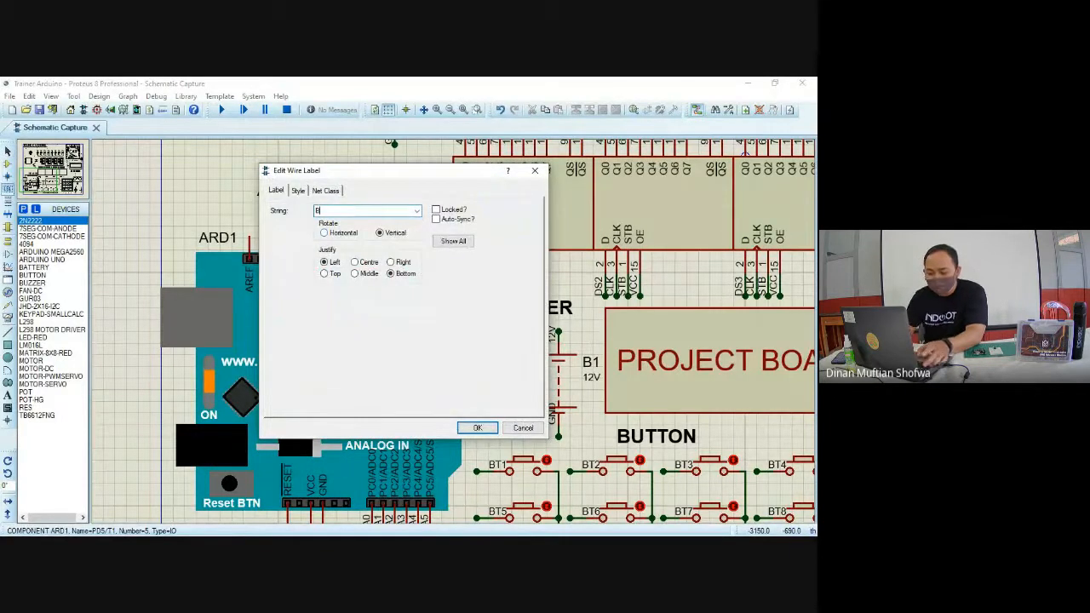
type("T1")
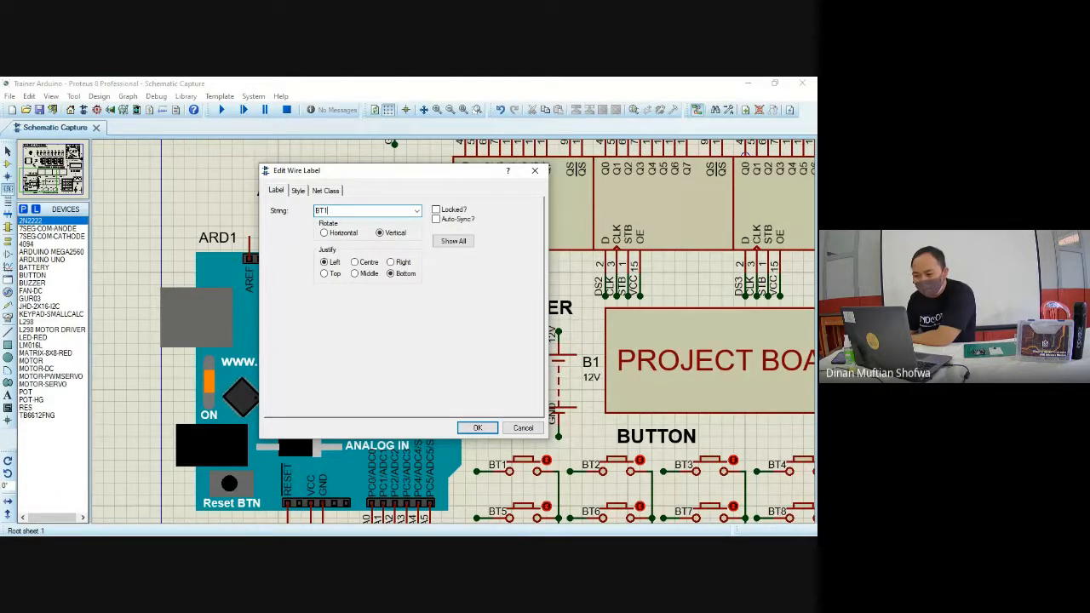
left_click(477, 428)
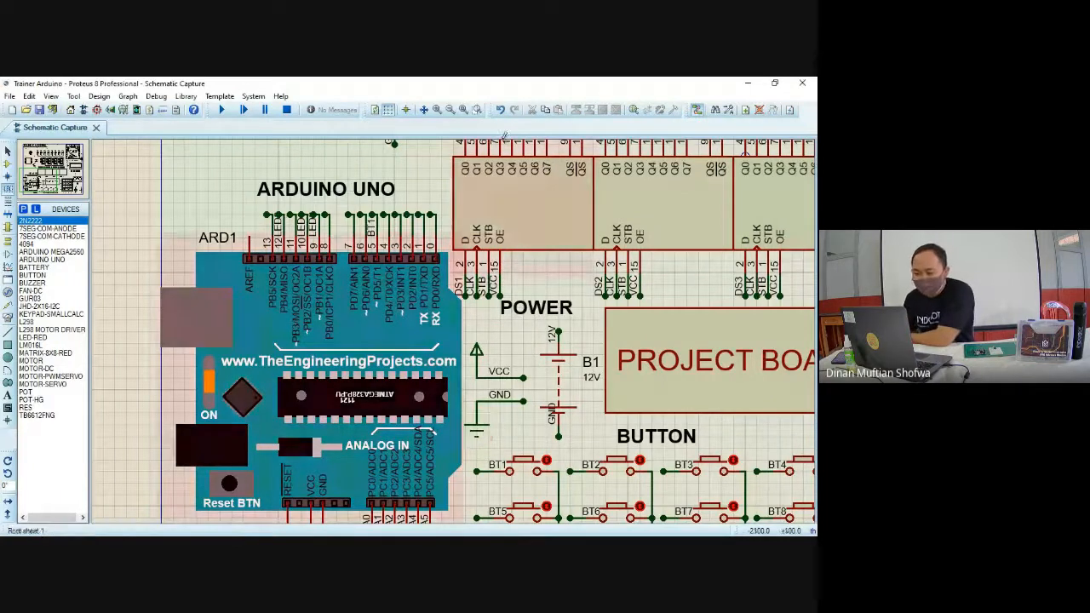
Switch to the Arduino IDE and enlarge the output area to show more of the compile log
left_click(463, 110)
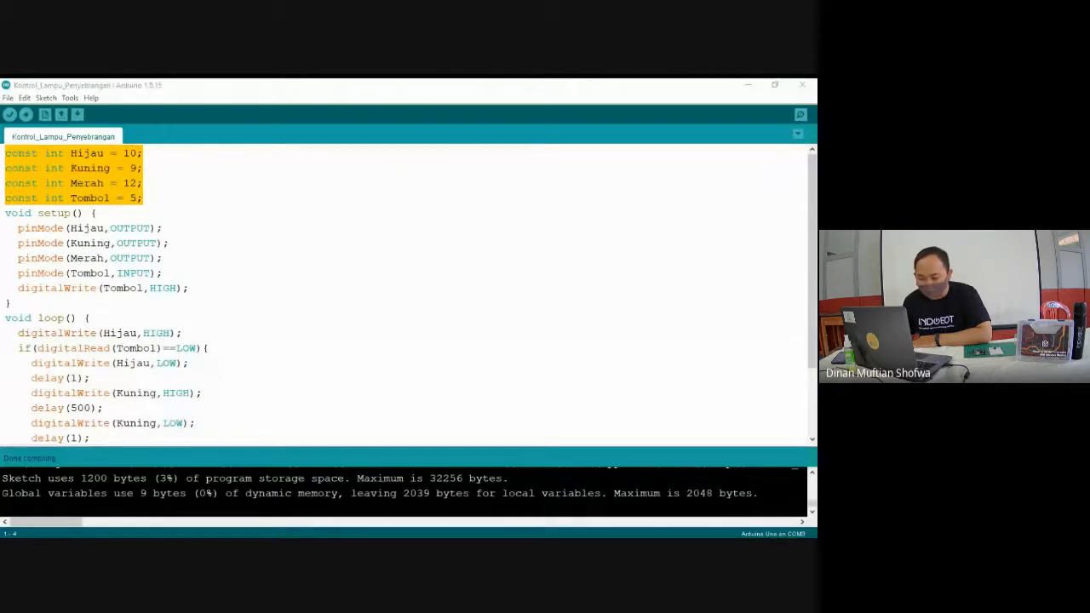
key("alt+Tab")
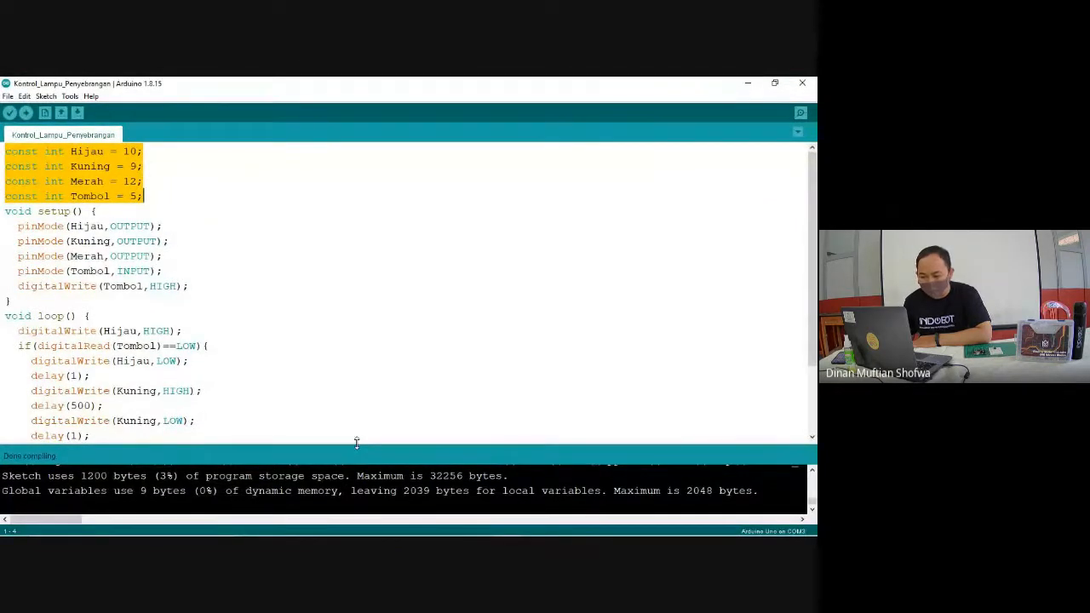
left_click_drag(356, 441, 376, 219)
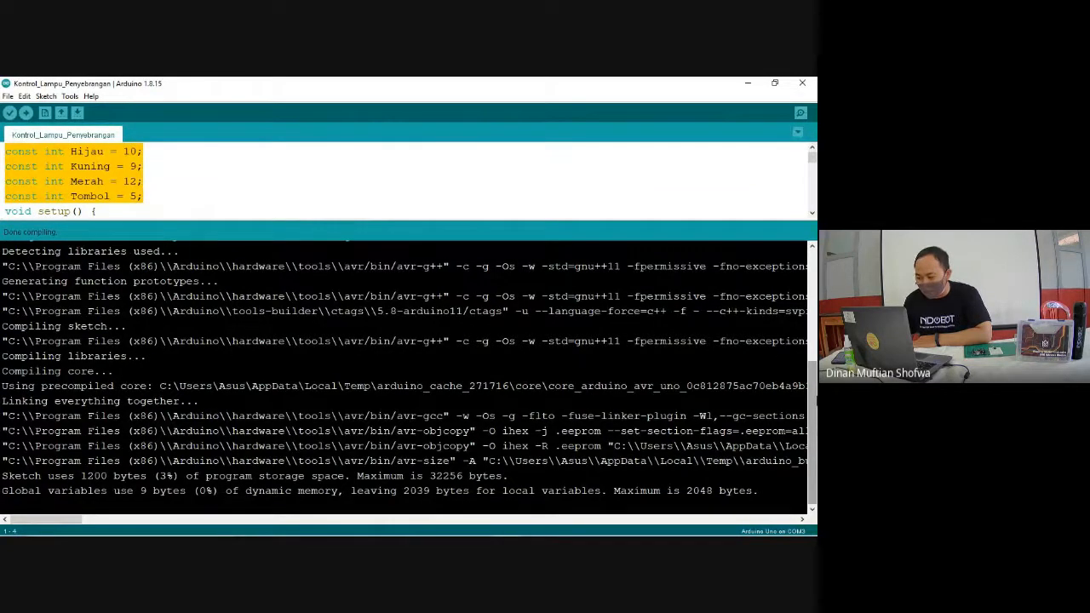
scroll(813, 288, "up", 5)
left_click_drag(813, 288, 813, 437)
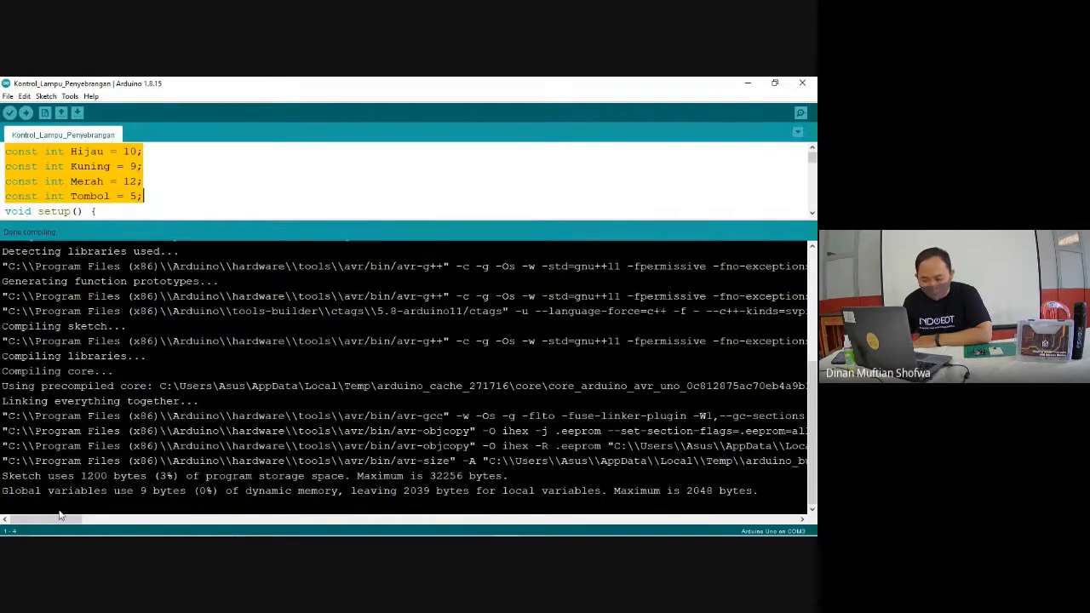
Select the full path of Kontrol_Lampu_Penyebrangan.ino.hex in the compile log for copying
left_click_drag(48, 520, 153, 532)
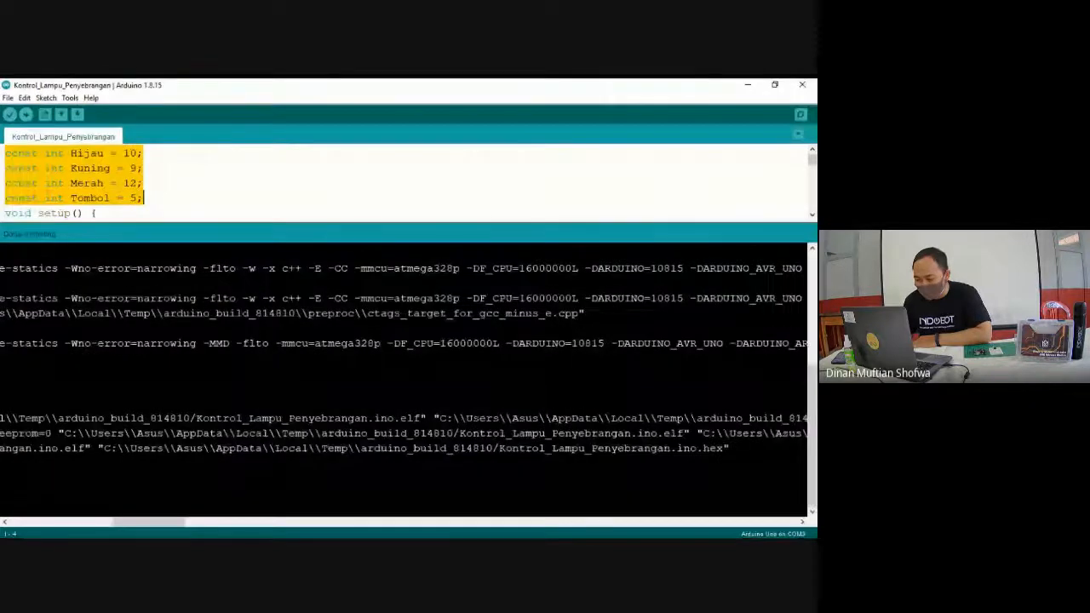
double_click(712, 445)
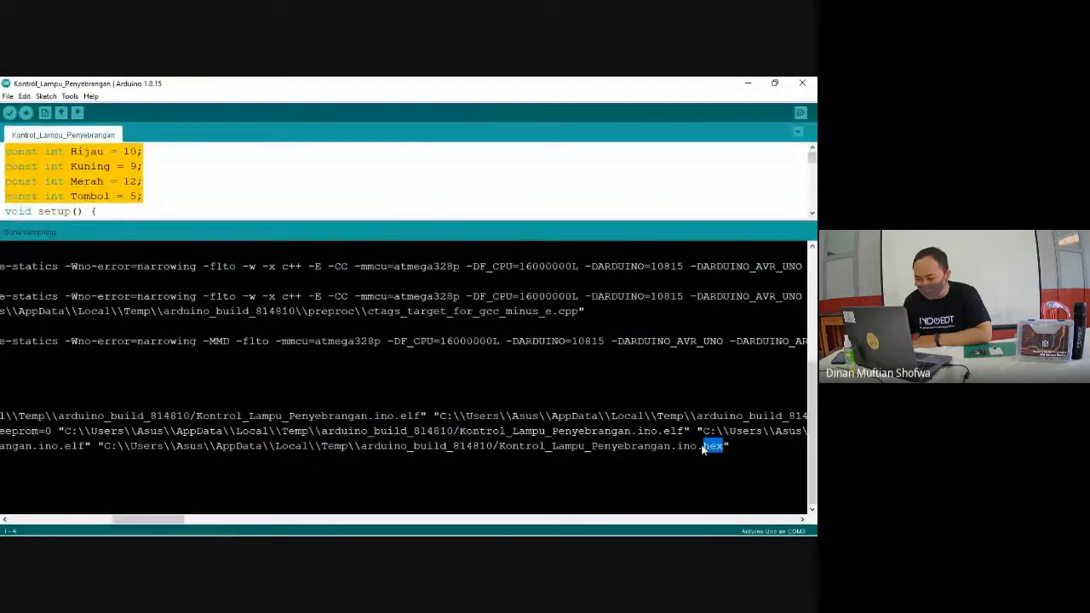
left_click_drag(702, 446, 697, 446)
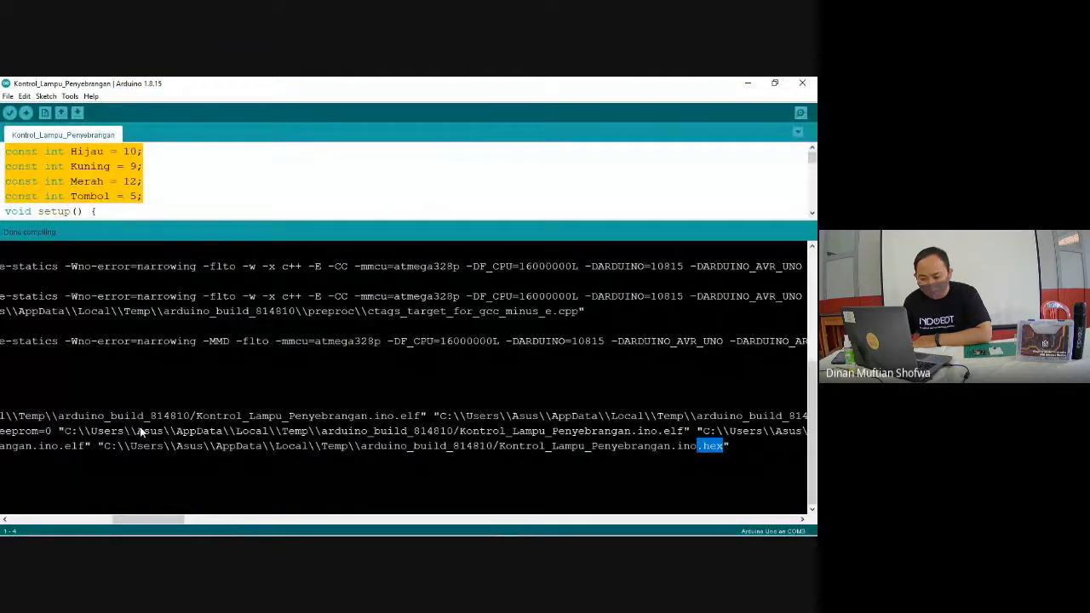
left_click_drag(106, 445, 757, 448)
left_click(106, 445)
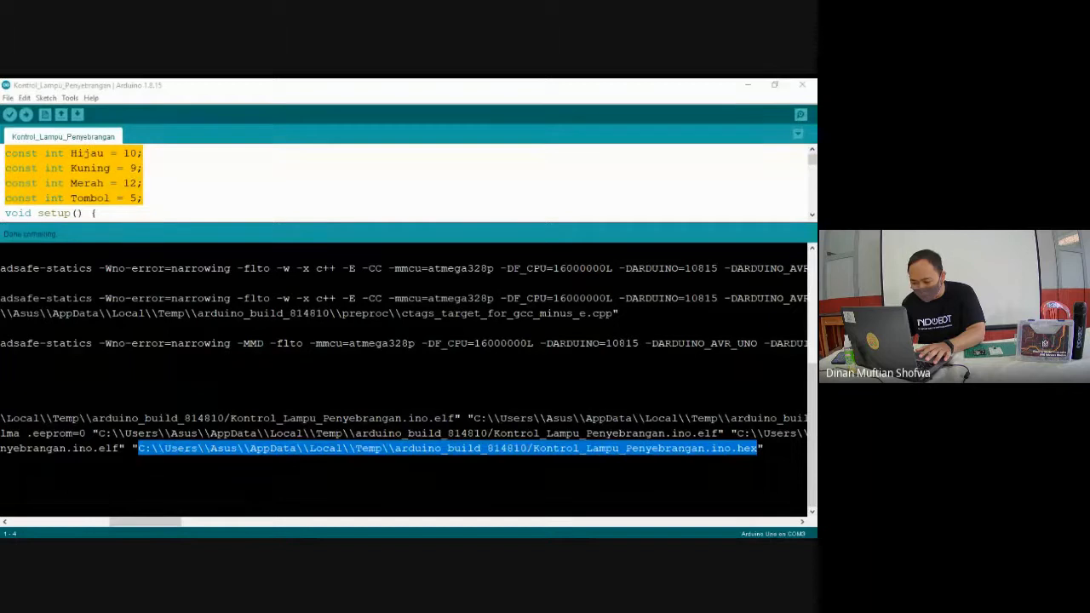
Switch to Proteus and open the component properties of the Arduino Uno
key("alt+Tab")
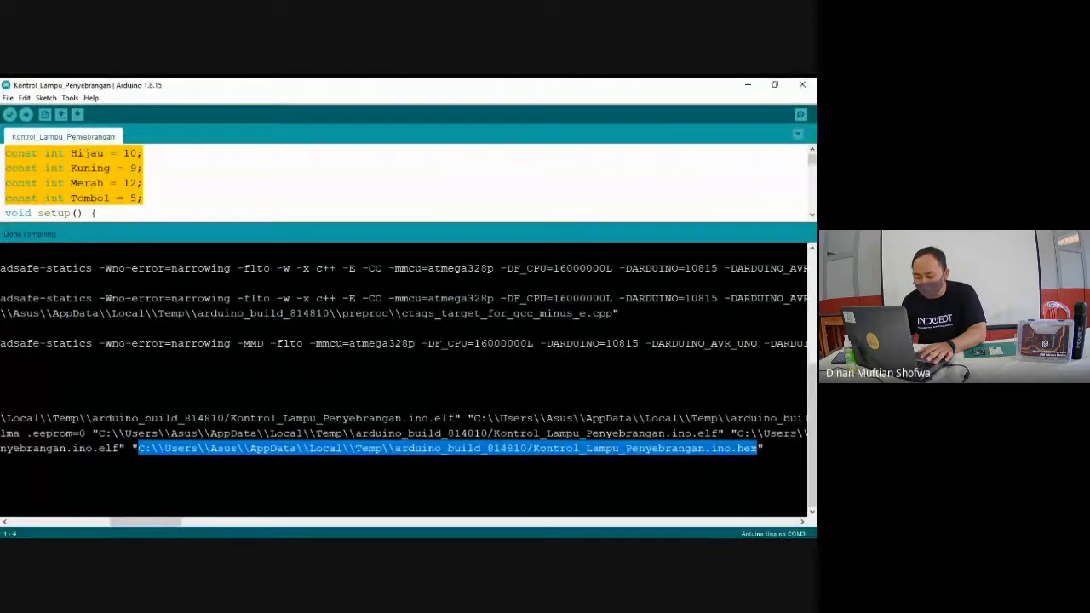
key("alt+Tab")
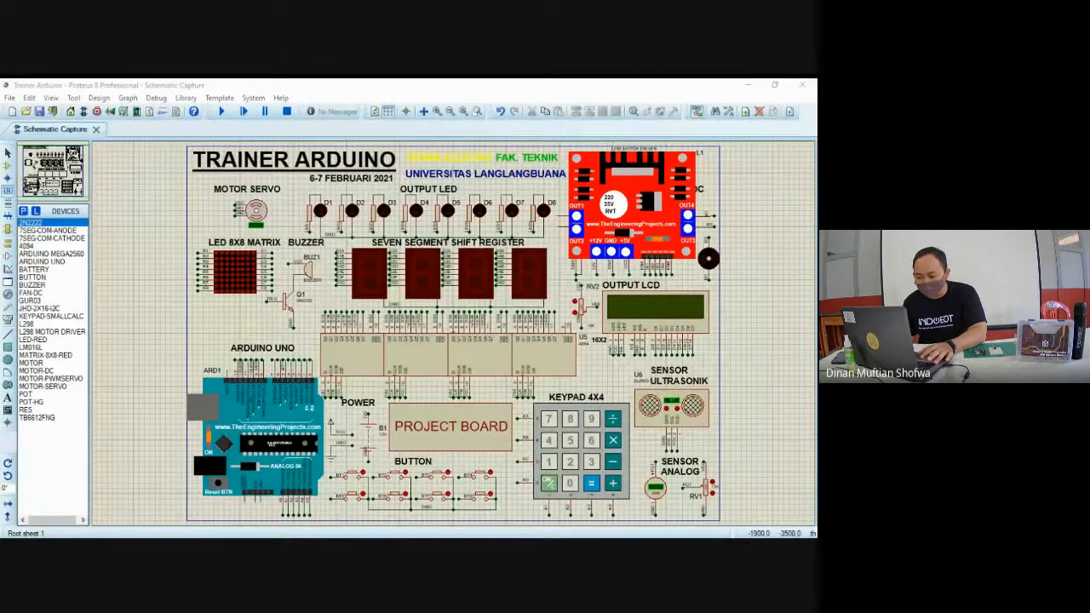
left_click(272, 436)
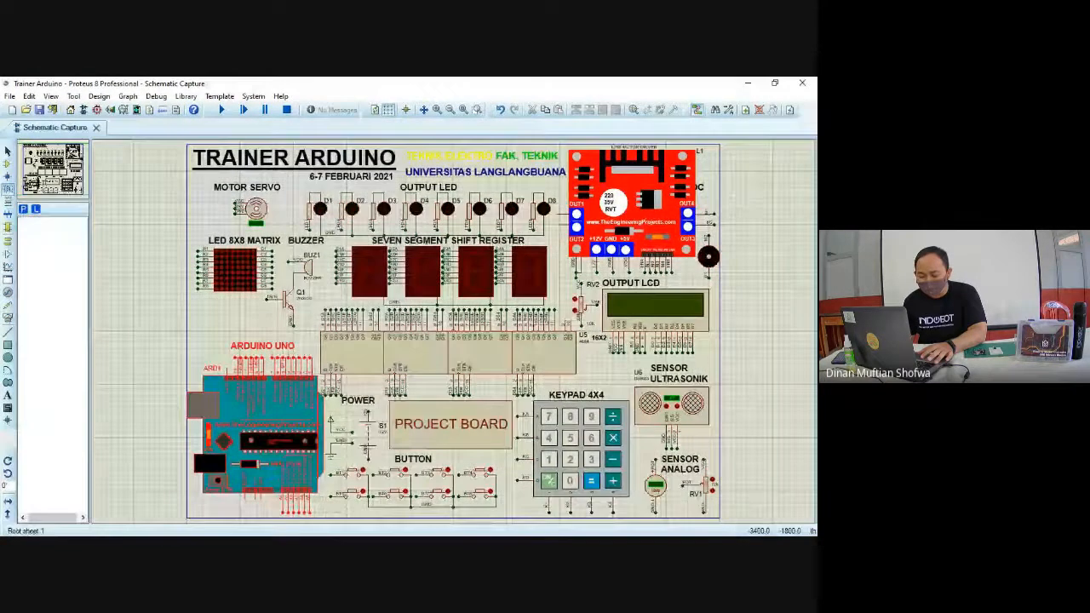
right_click(274, 438)
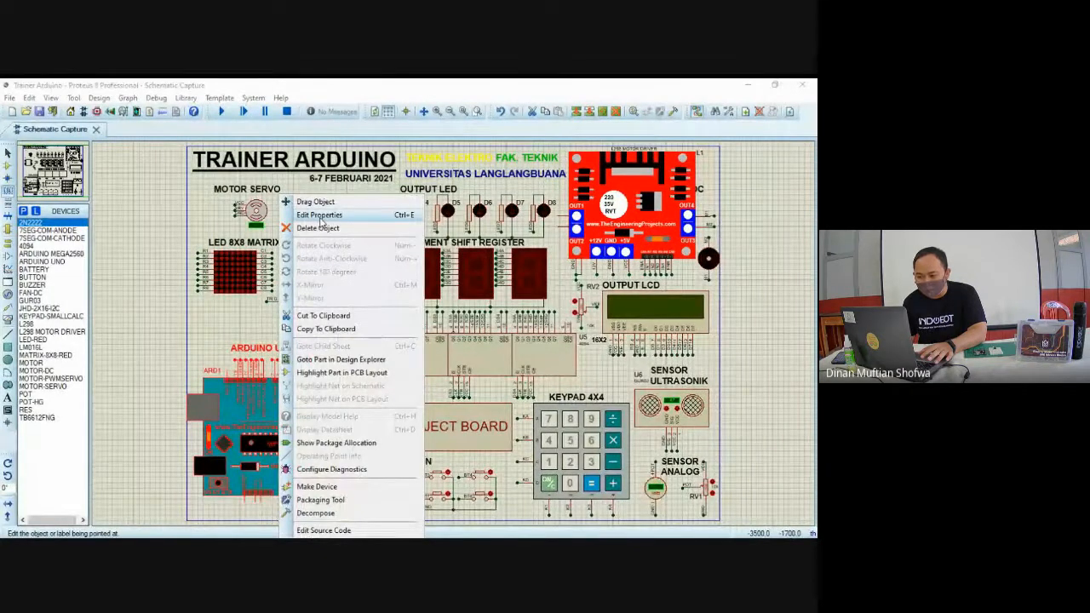
left_click(323, 216)
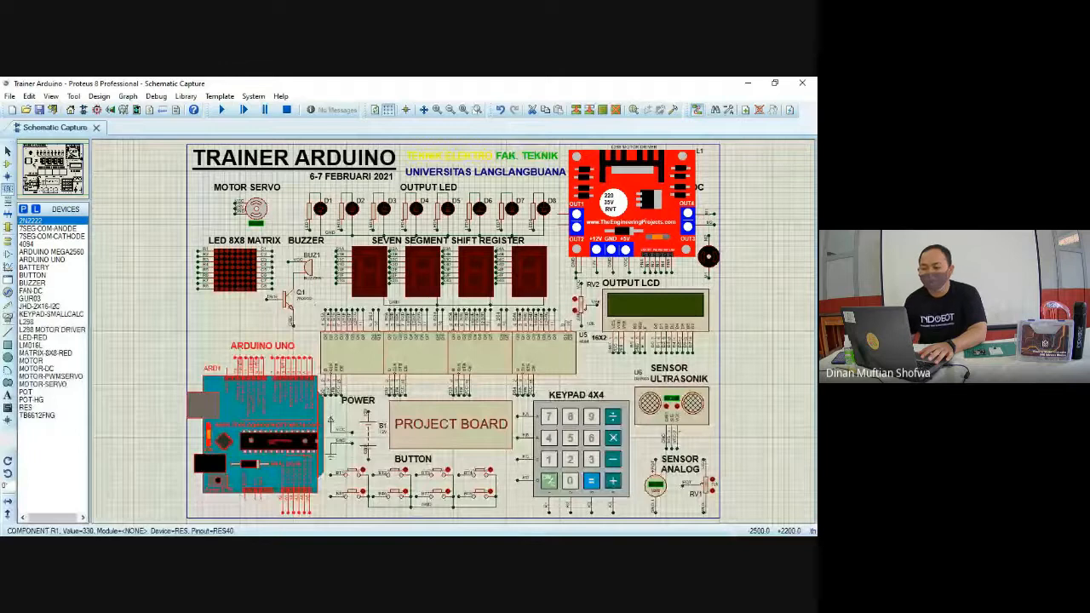
double_click(261, 434)
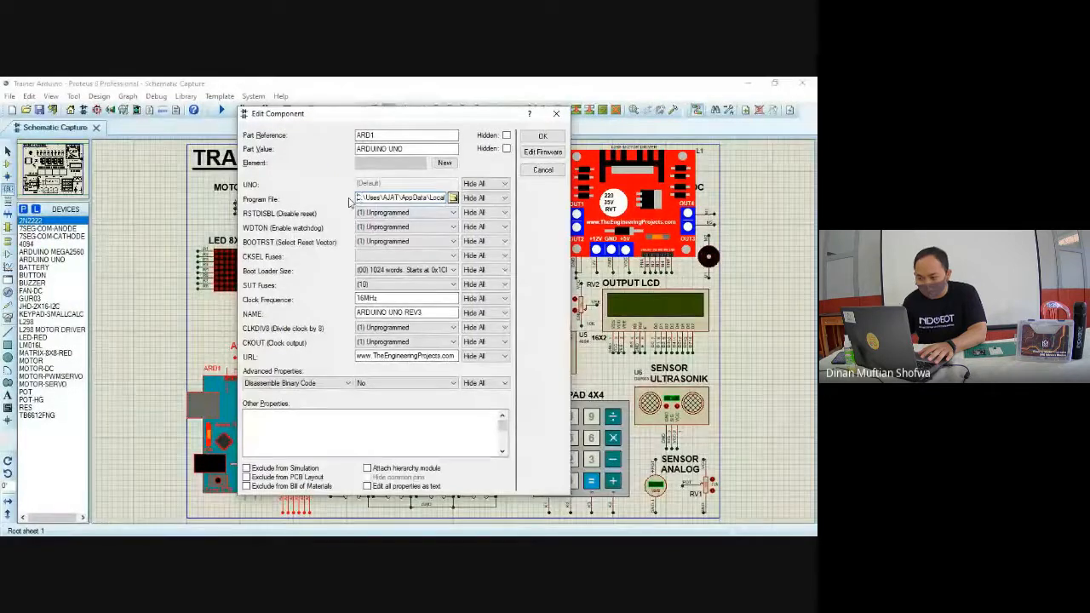
Replace the Arduino Uno's program file path with the copied path of Kontrol_Lampu_Penyebrangan.ino.hex and accept the component properties
key("Right")
key("Right")
key("Right")
key("Right")
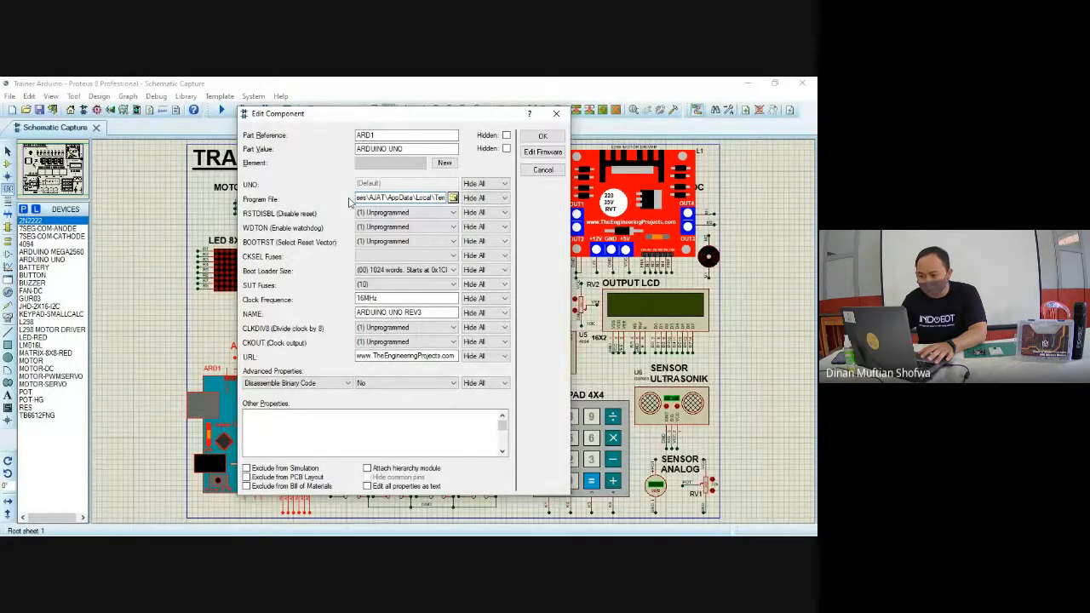
key("ctrl+a")
key("BackSpace")
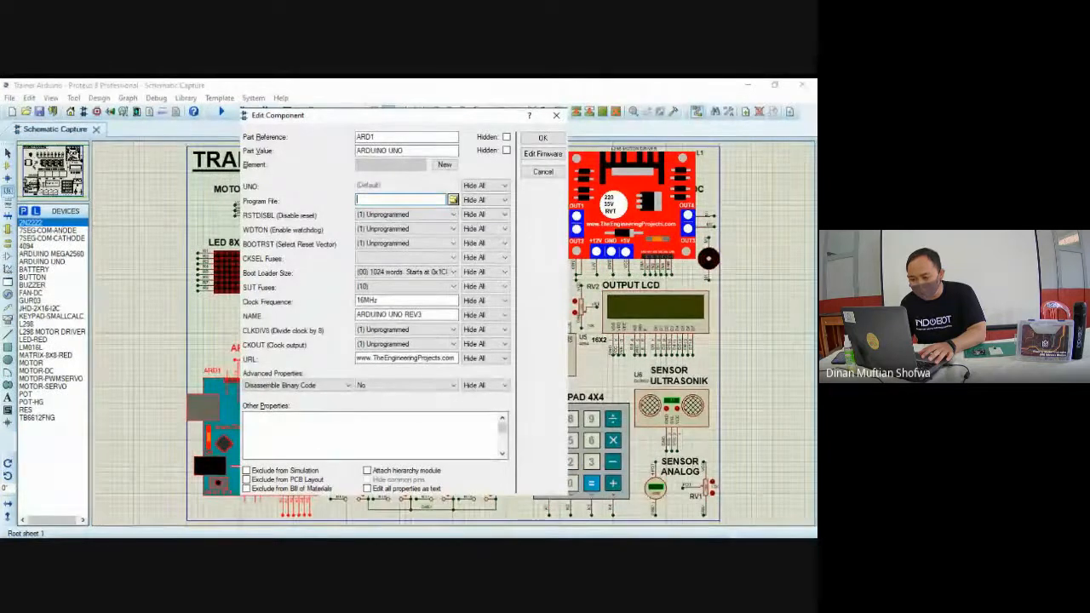
right_click(400, 201)
left_click(429, 250)
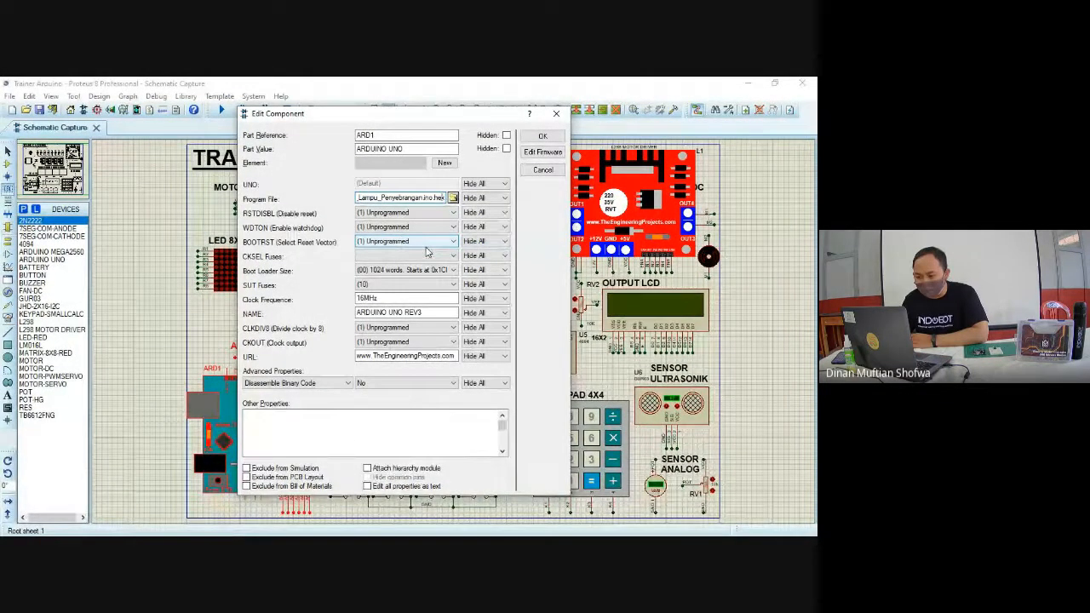
key("Home")
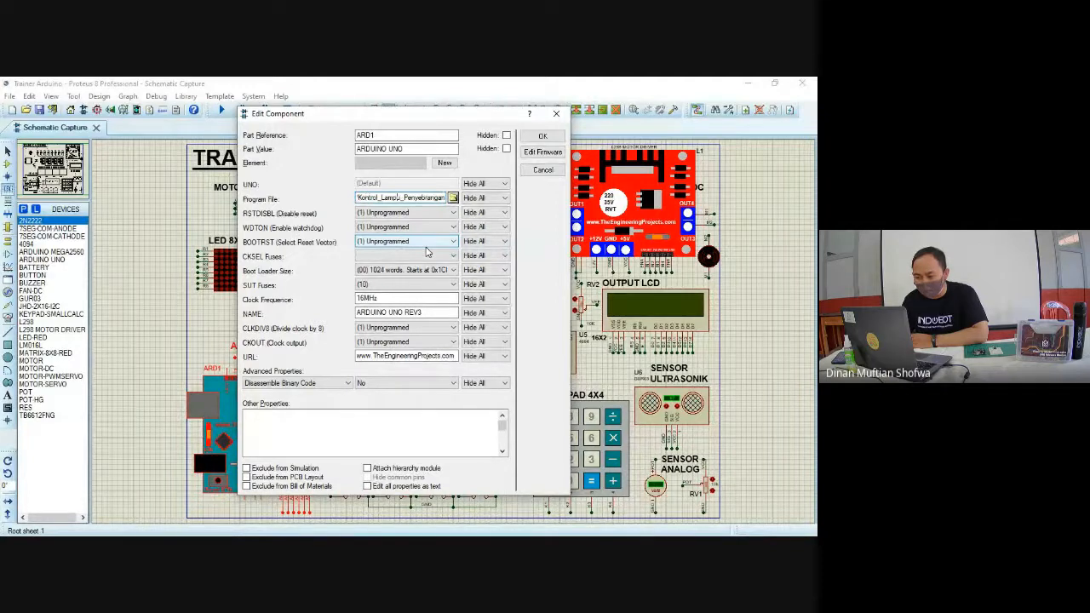
key("End")
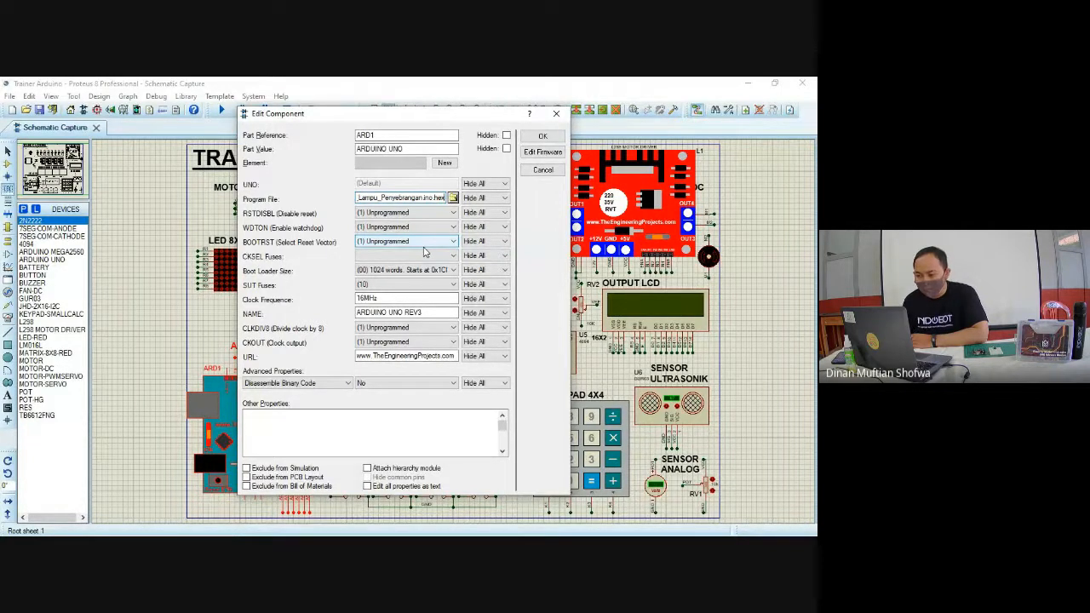
left_click(551, 139)
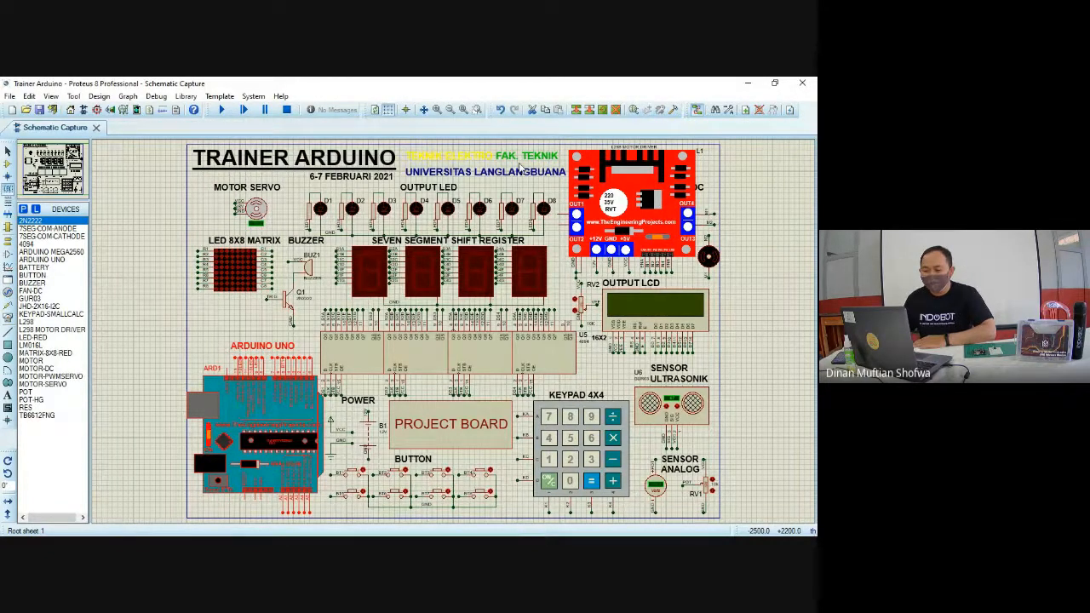
Run the simulation of the Arduino trainer and examine the output LEDs and the Arduino Uno wiring
key("alt+Tab")
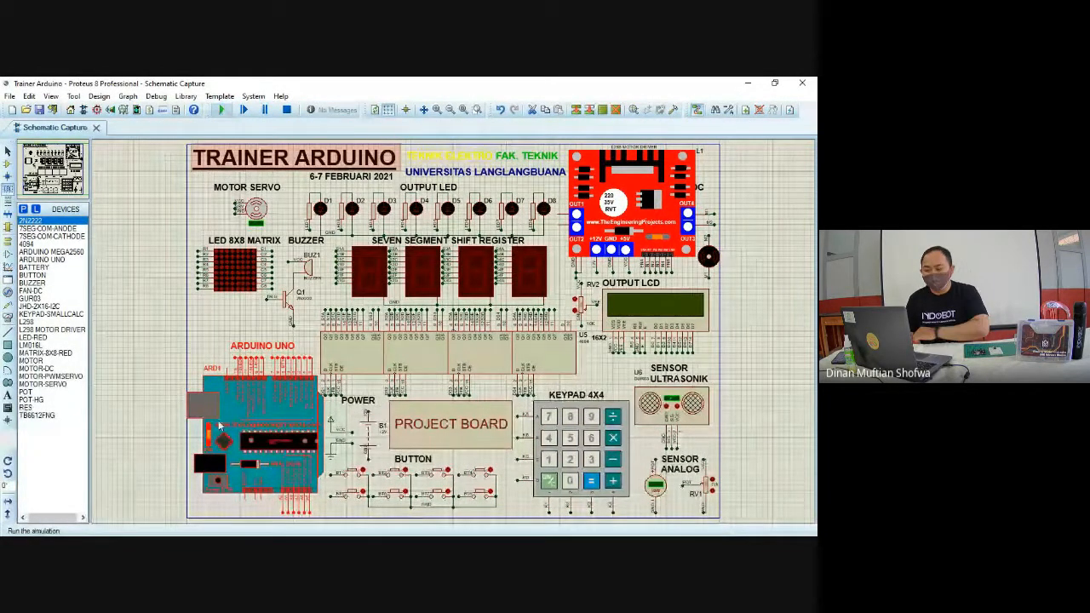
left_click(220, 110)
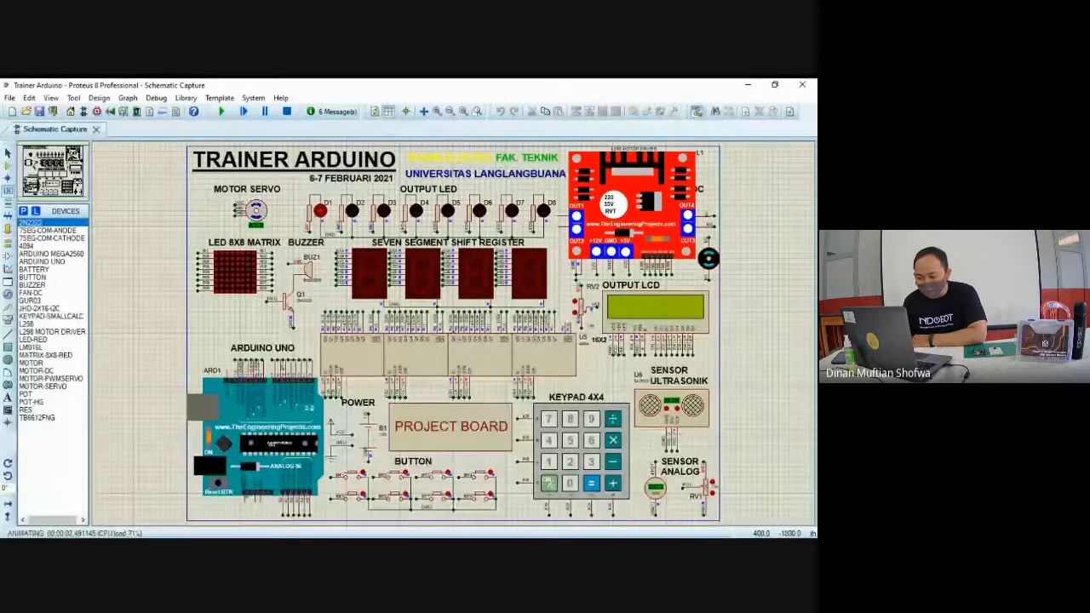
left_click(436, 113)
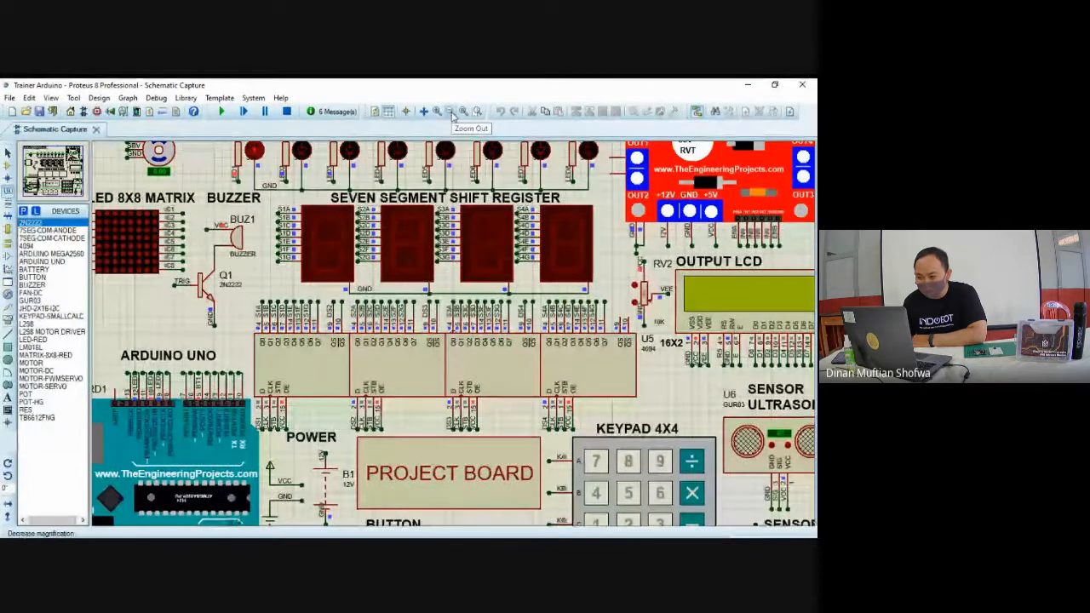
left_click(452, 113)
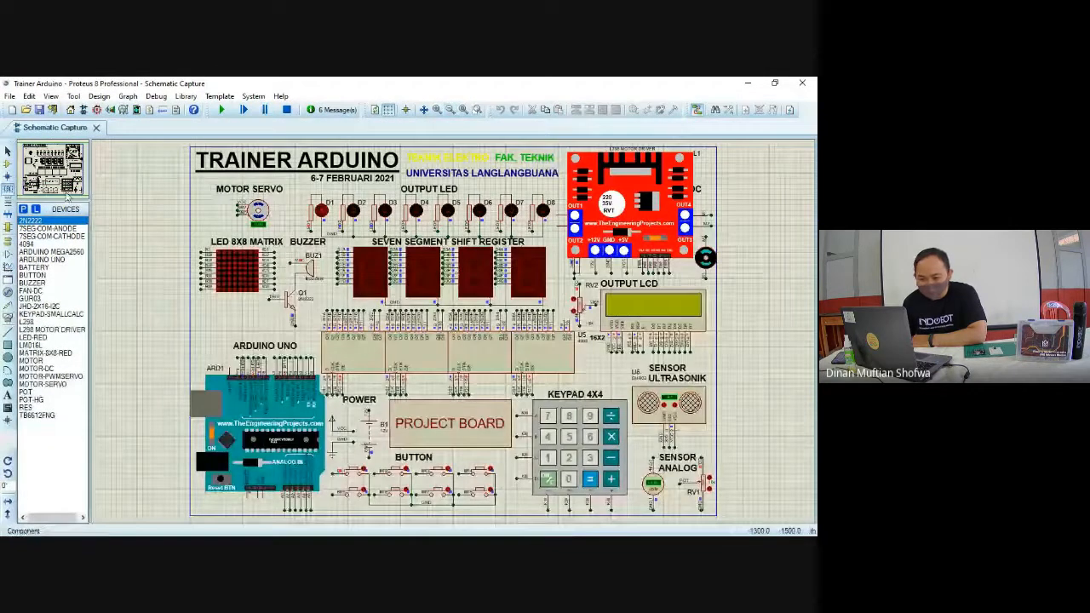
scroll(357, 275, "up", 1)
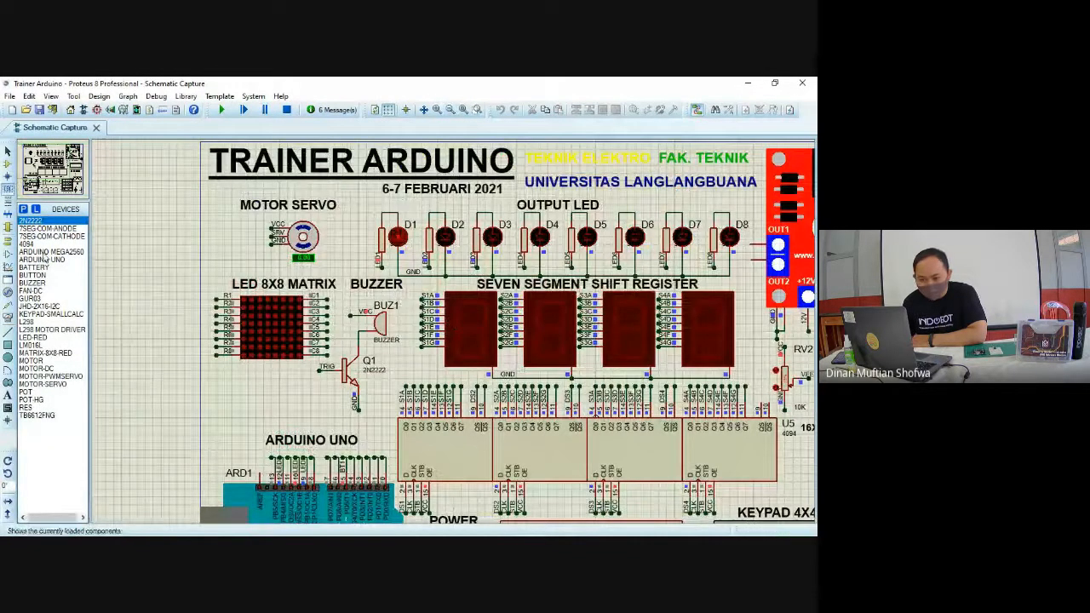
left_click(49, 170)
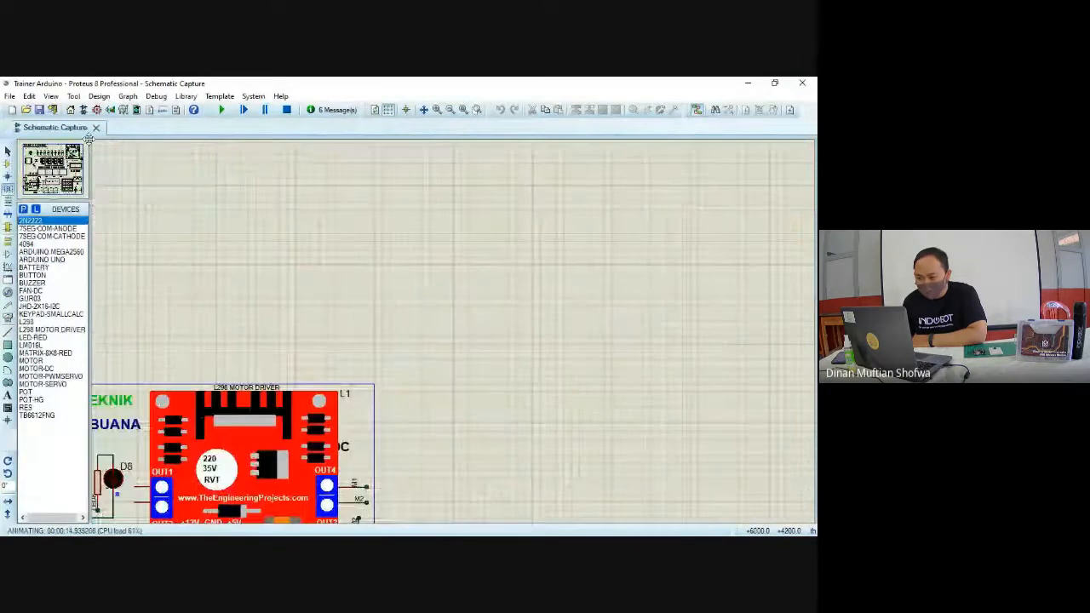
left_click(36, 183)
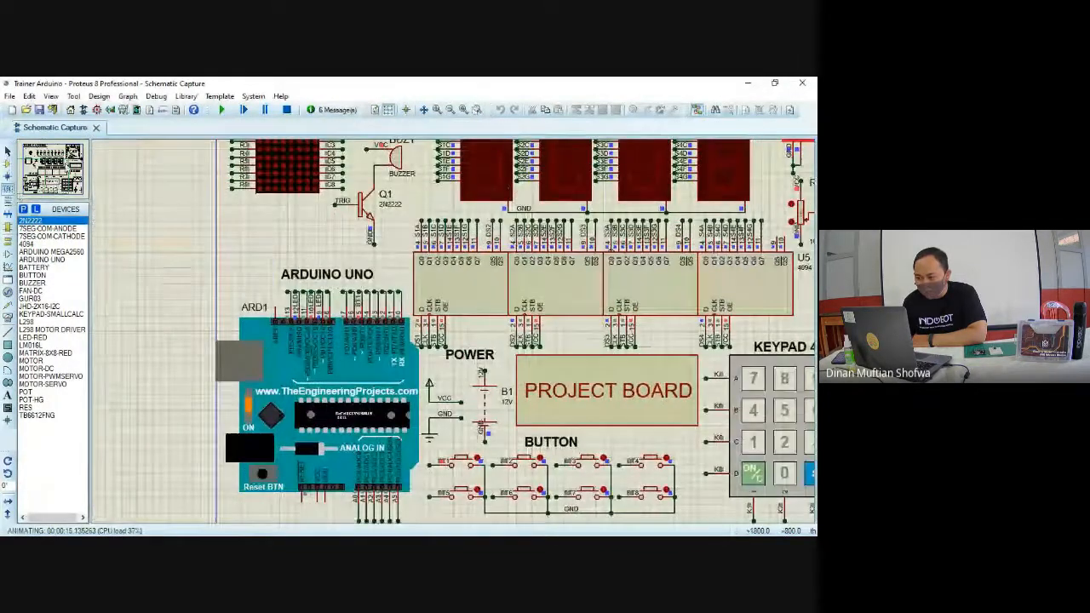
left_click(462, 111)
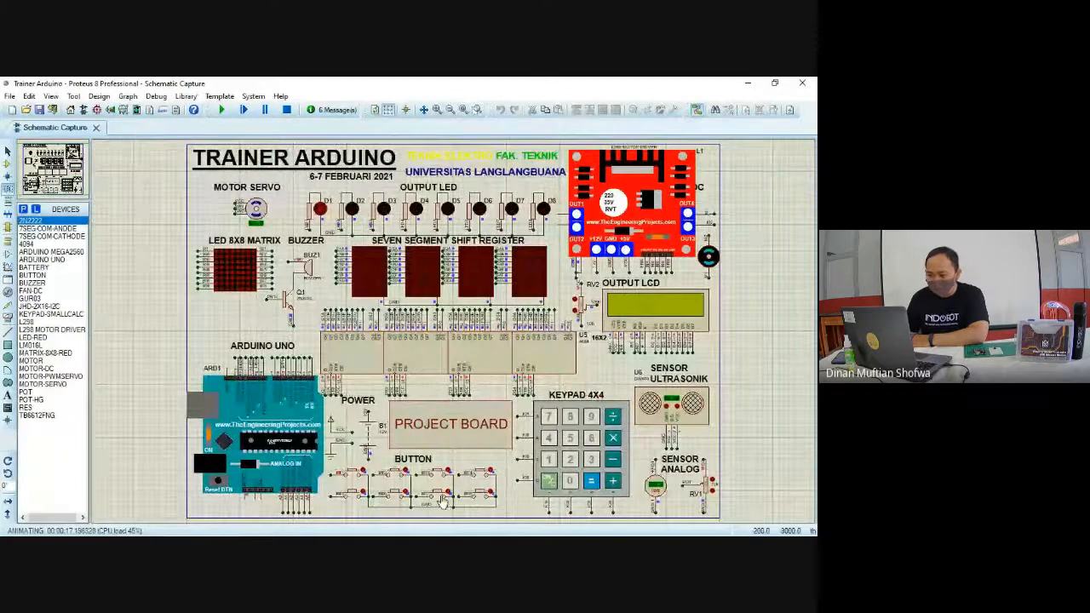
key("F12")
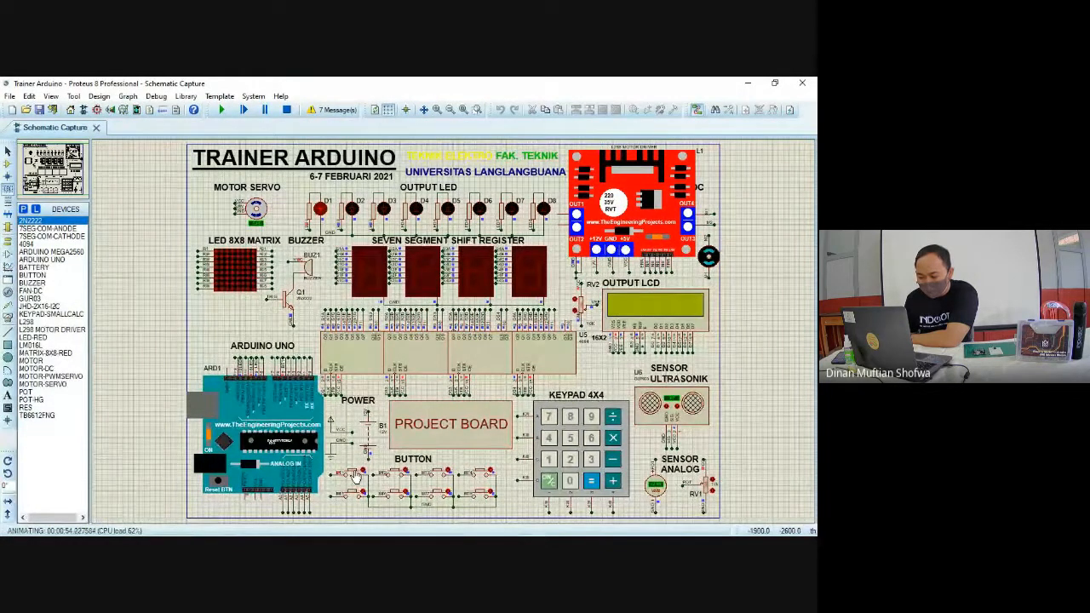
Operate push button BT1 in the running simulation to test the crossing-light sequence on the LEDs
left_click(356, 475)
left_click(355, 475)
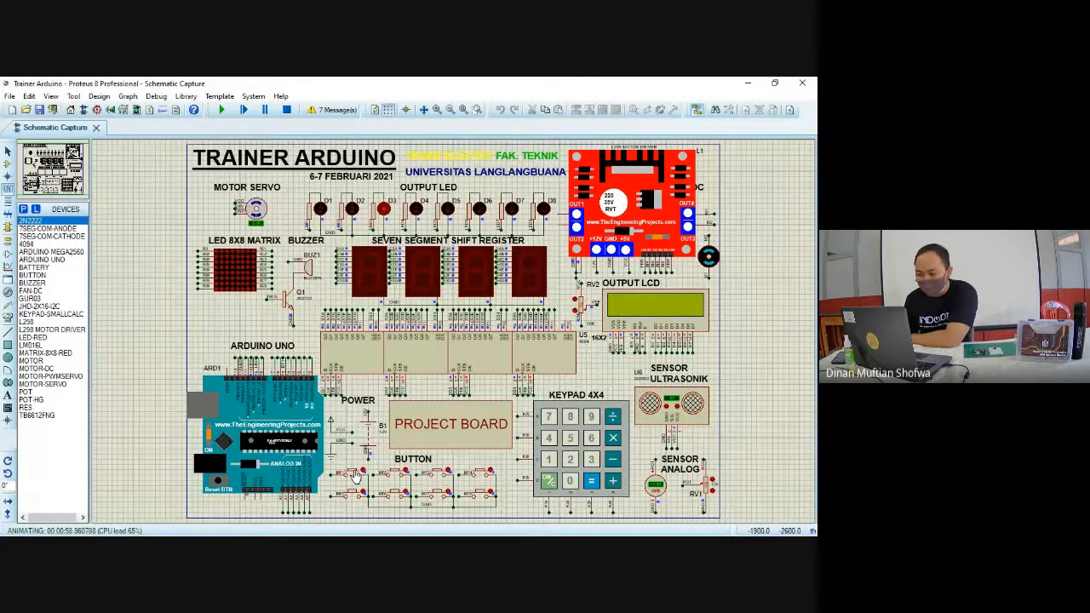
left_click(356, 475)
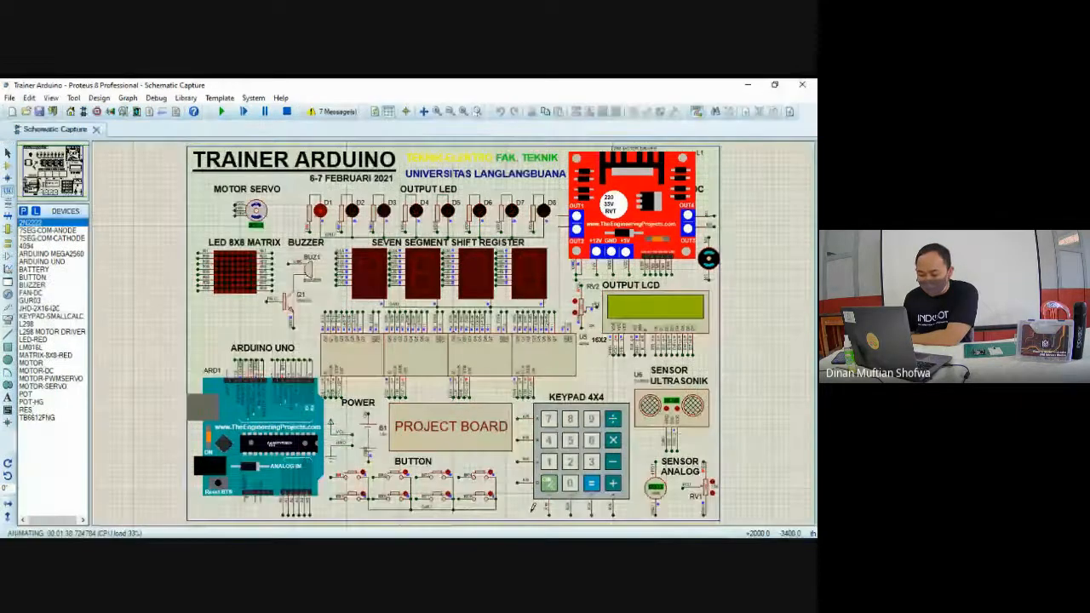
key("alt+Tab")
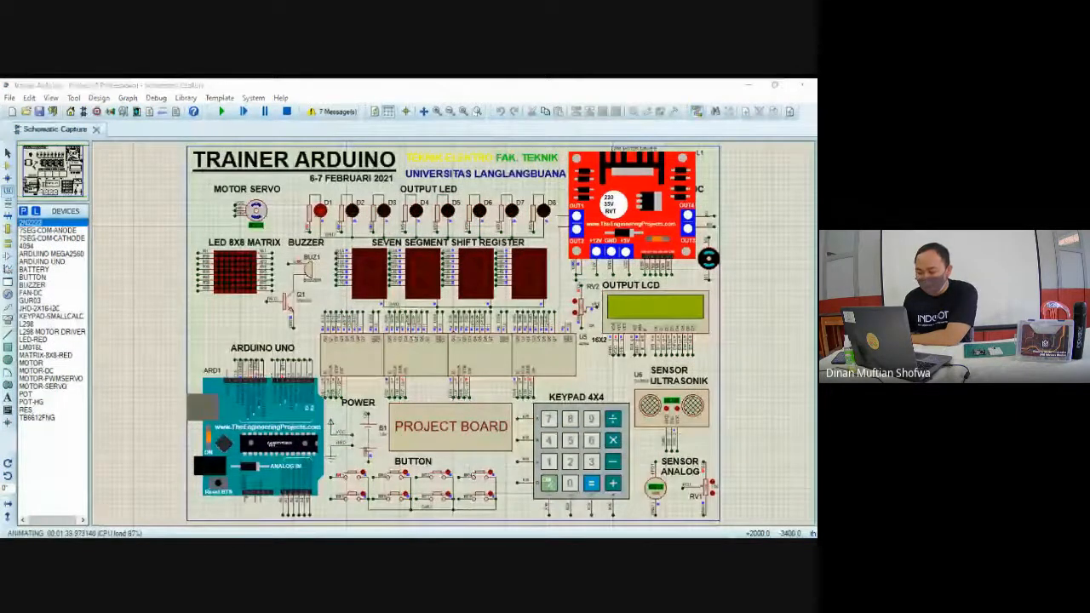
key("alt+Tab")
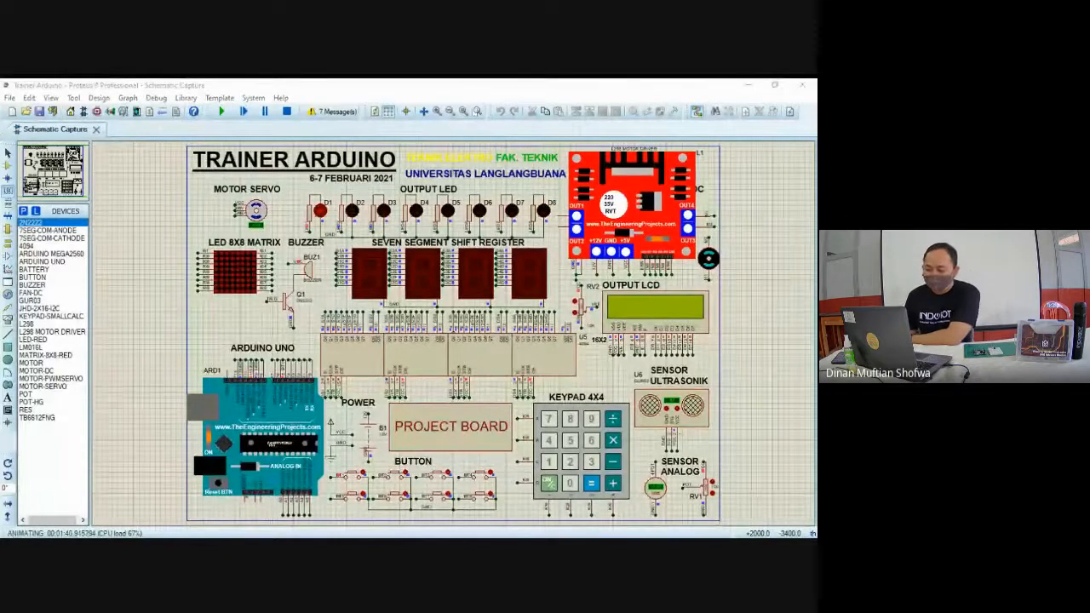